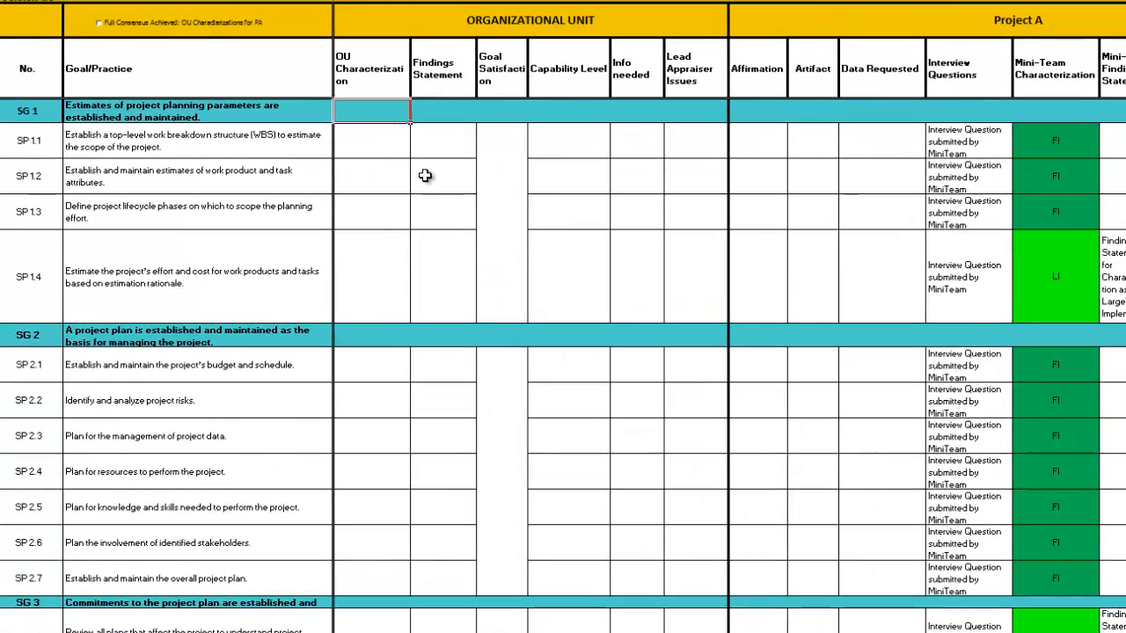
# Set the organizational unit characterization of practice SP 1.1 to FI.
pyautogui.click(402, 147)
pyautogui.click(418, 151)
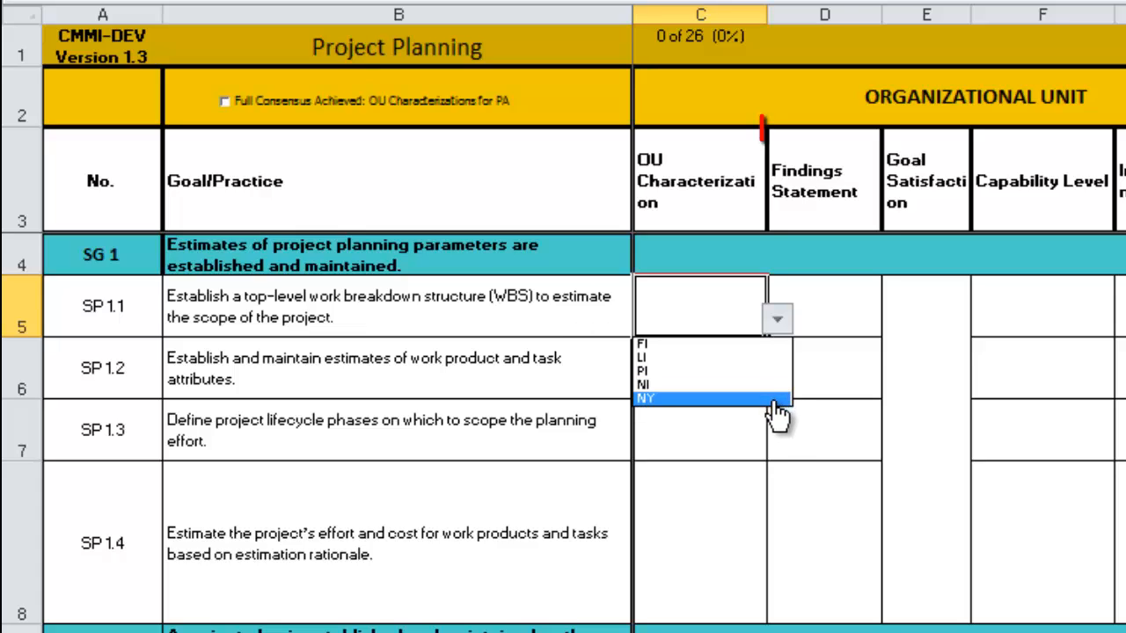
pyautogui.press('Escape')
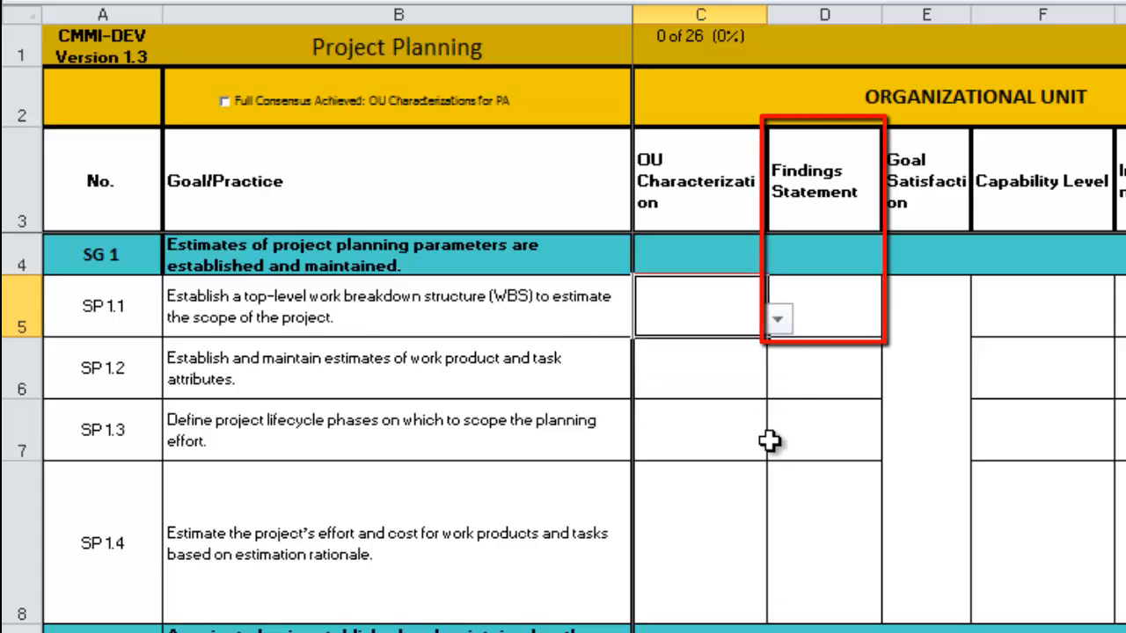
pyautogui.click(777, 320)
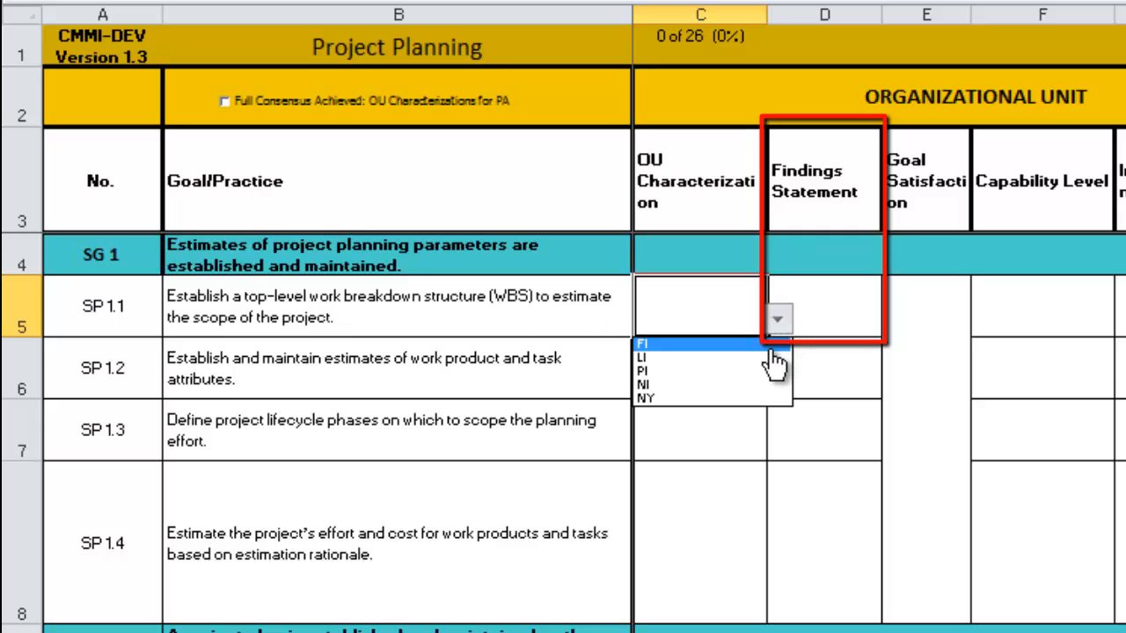
pyautogui.click(770, 346)
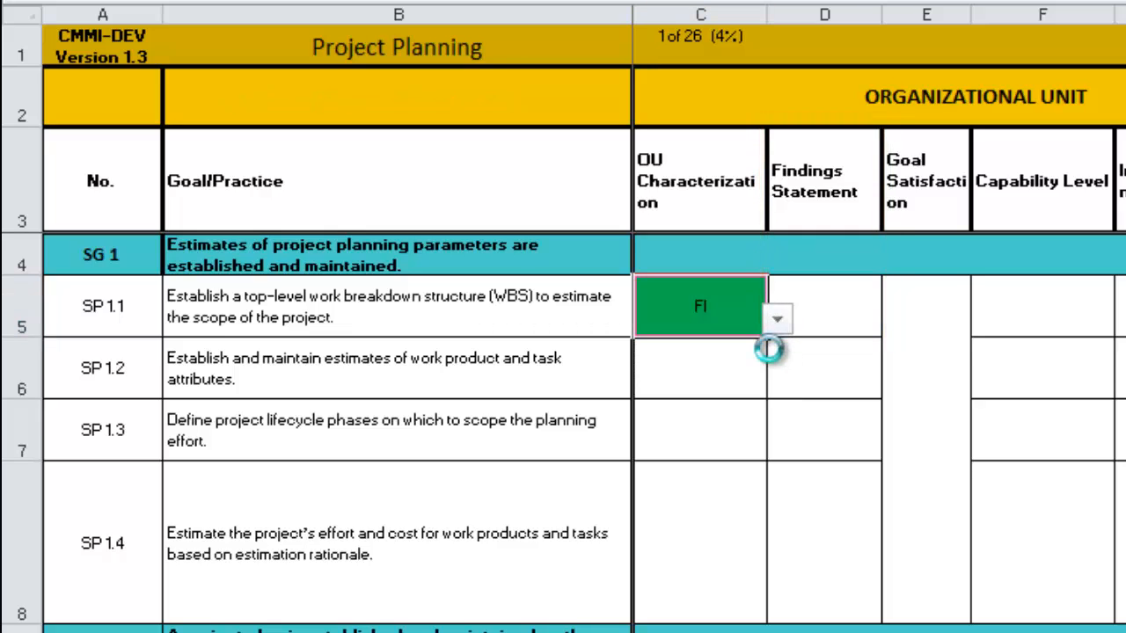
# Widen Project A's Mini-Team Findings Statement column and reduce the height of the SP 1.4 row.
pyautogui.hscroll(3, 769, 346)
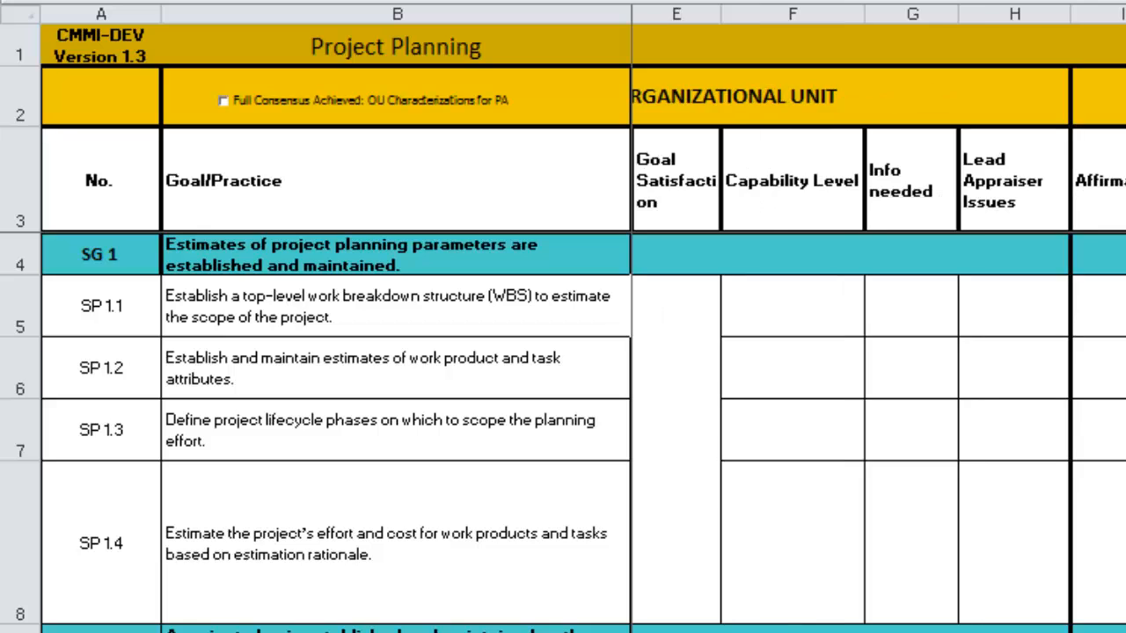
pyautogui.hscroll(3, 877, 378)
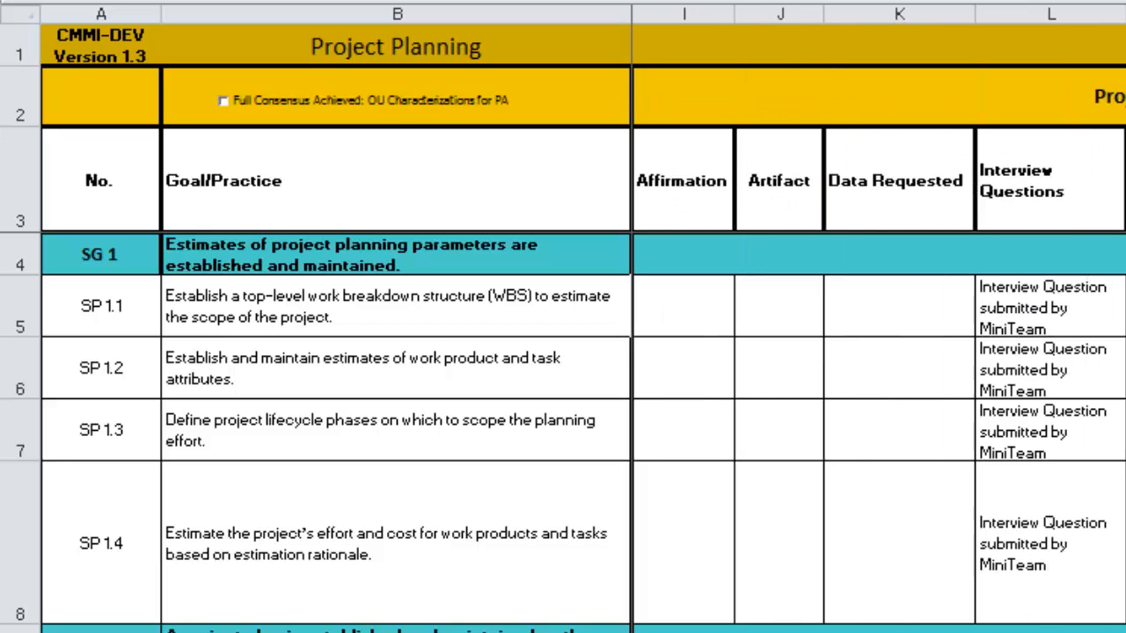
pyautogui.hscroll(3, 877, 378)
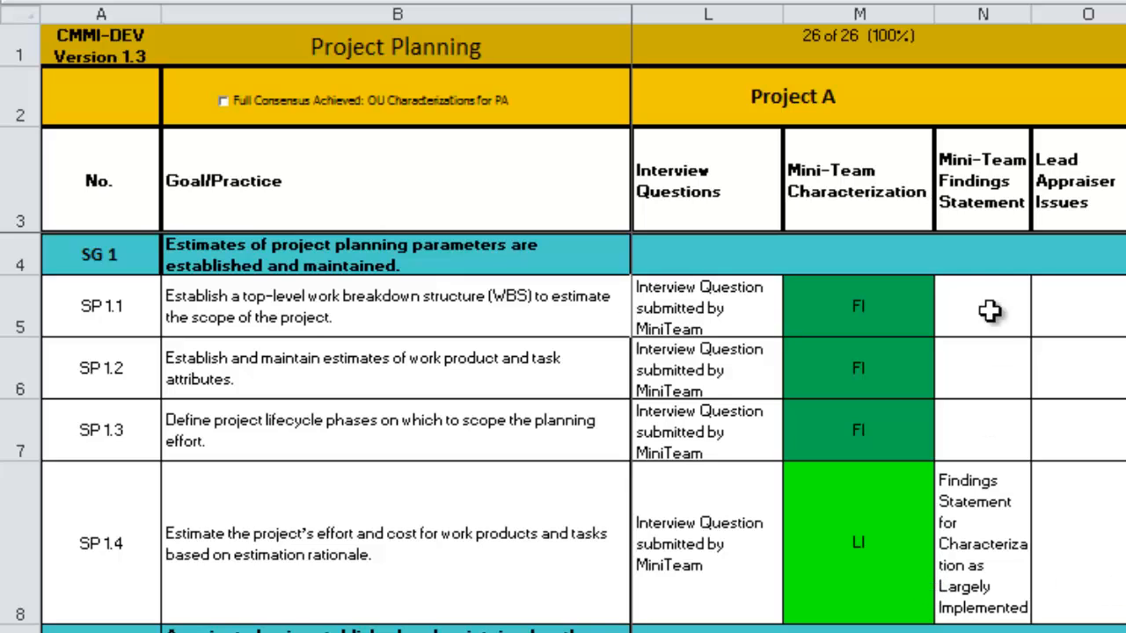
pyautogui.moveTo(1026, 15); pyautogui.dragTo(1122, 15)
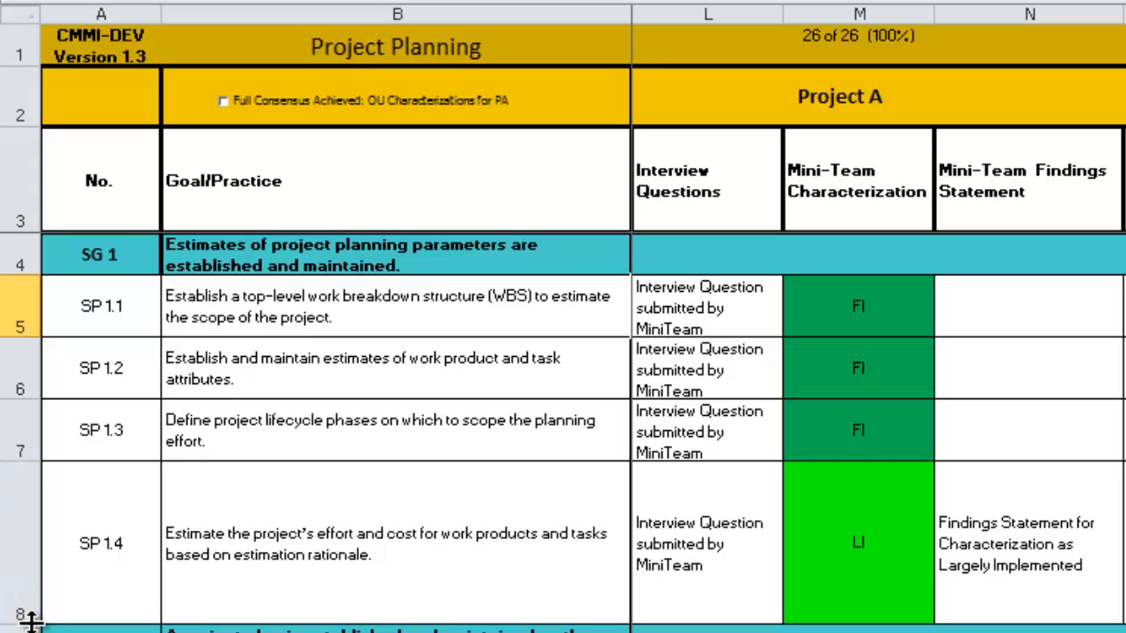
pyautogui.moveTo(21, 623); pyautogui.dragTo(41, 542)
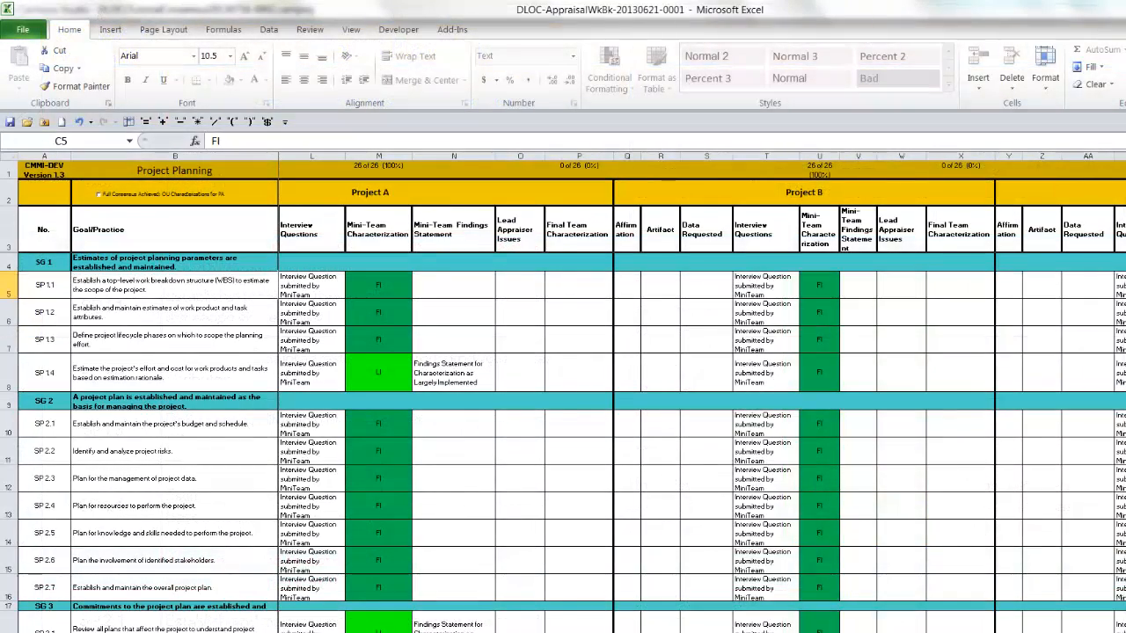
pyautogui.hscroll(-5, 702, 392)
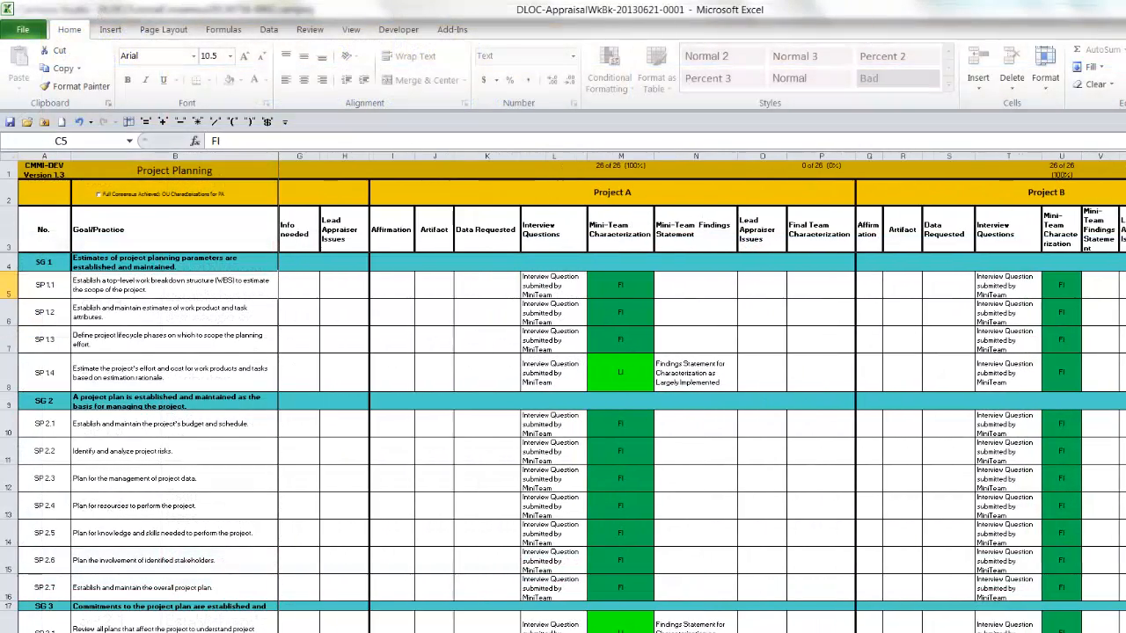
pyautogui.hscroll(-6, 701, 392)
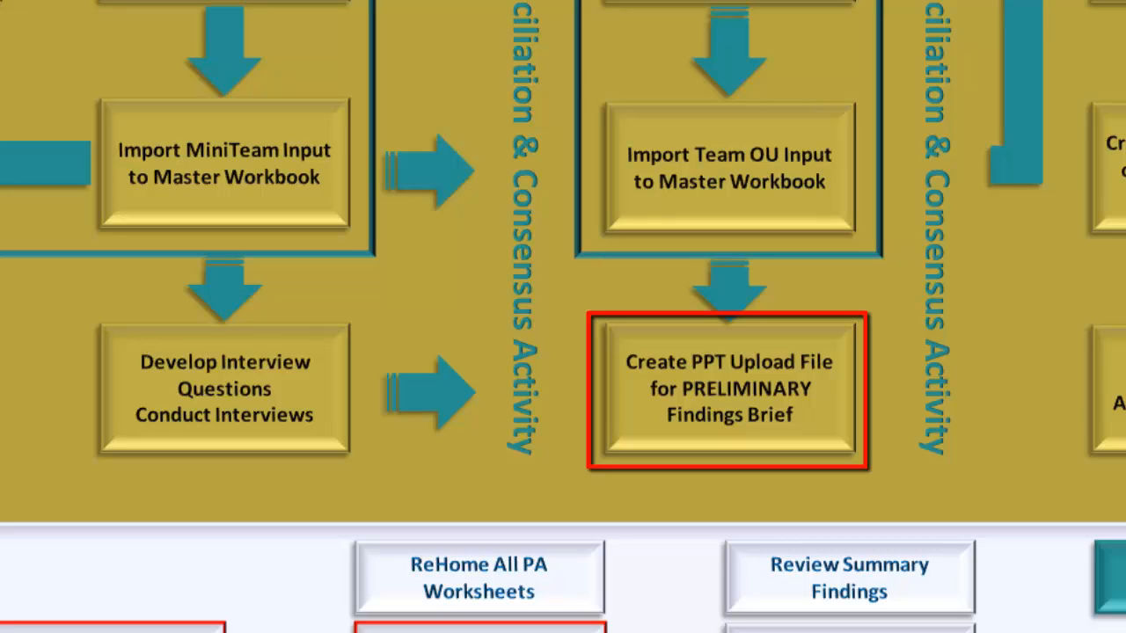
# Try to create the PPT upload file for the PRELIMINARY findings brief.
pyautogui.click(830, 415)
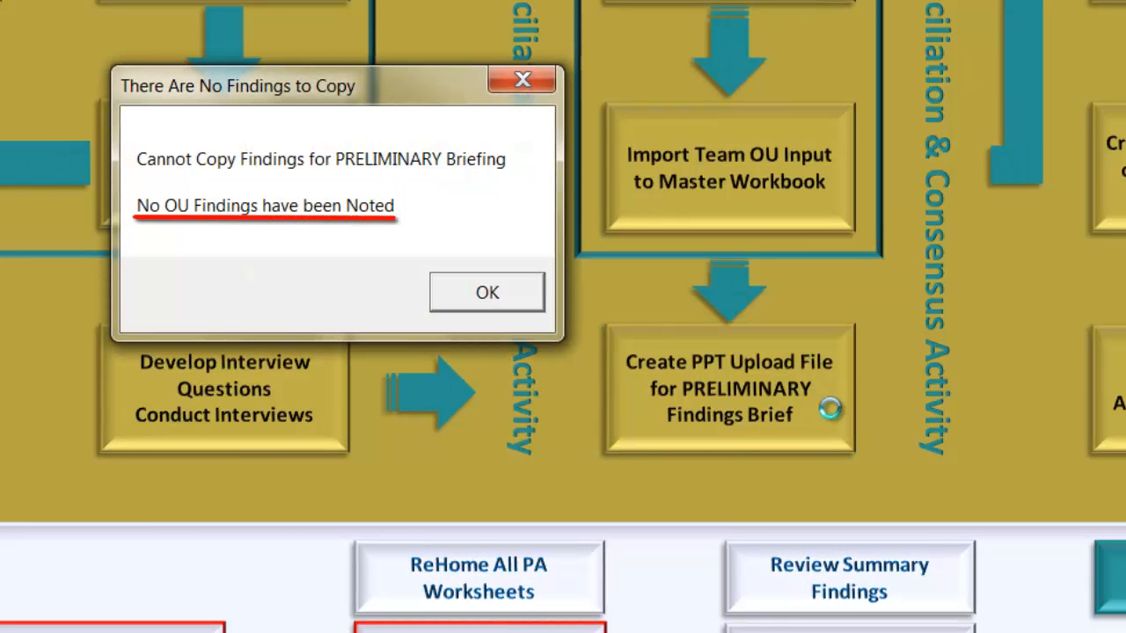
pyautogui.click(518, 299)
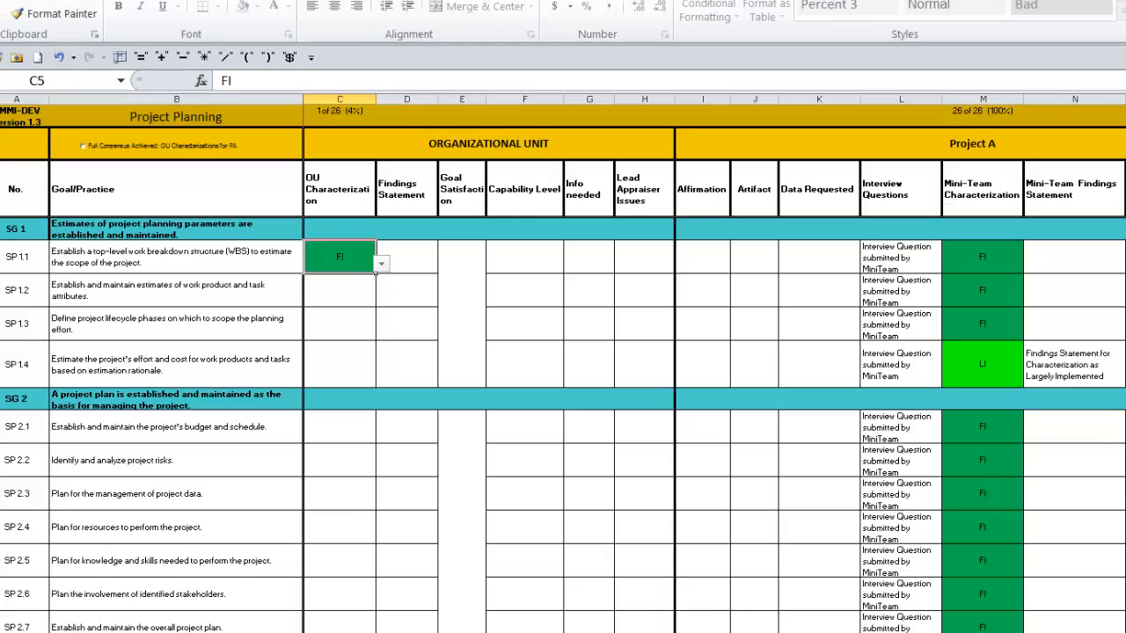
# Set the OU characterizations of practices SP 1.2 and SP 1.3 to FI.
pyautogui.click(367, 294)
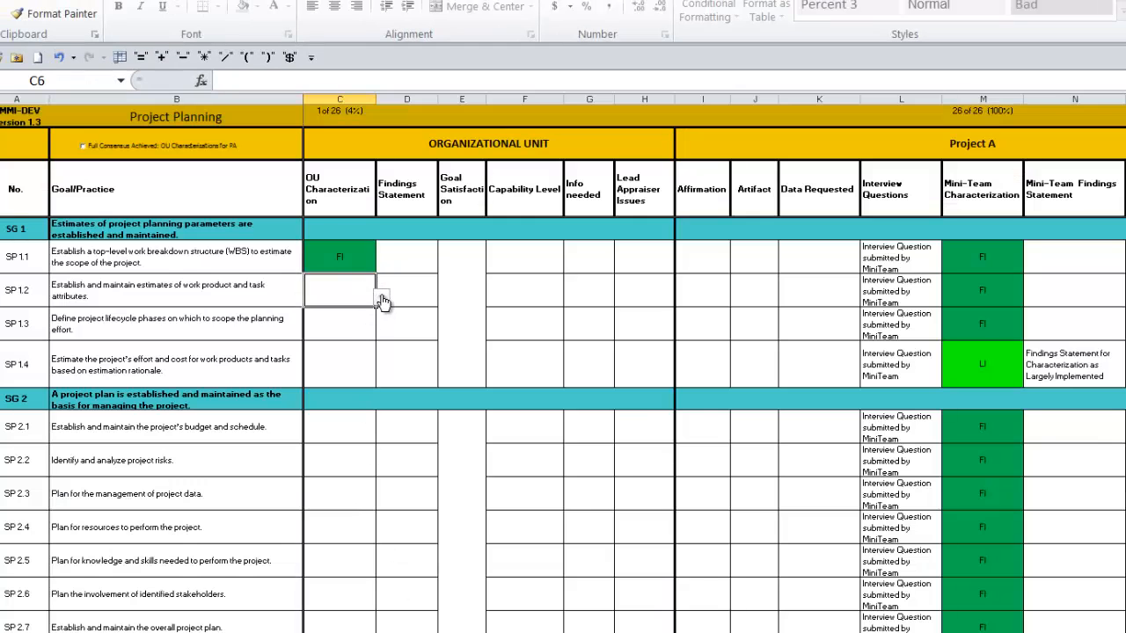
pyautogui.click(382, 300)
pyautogui.click(364, 313)
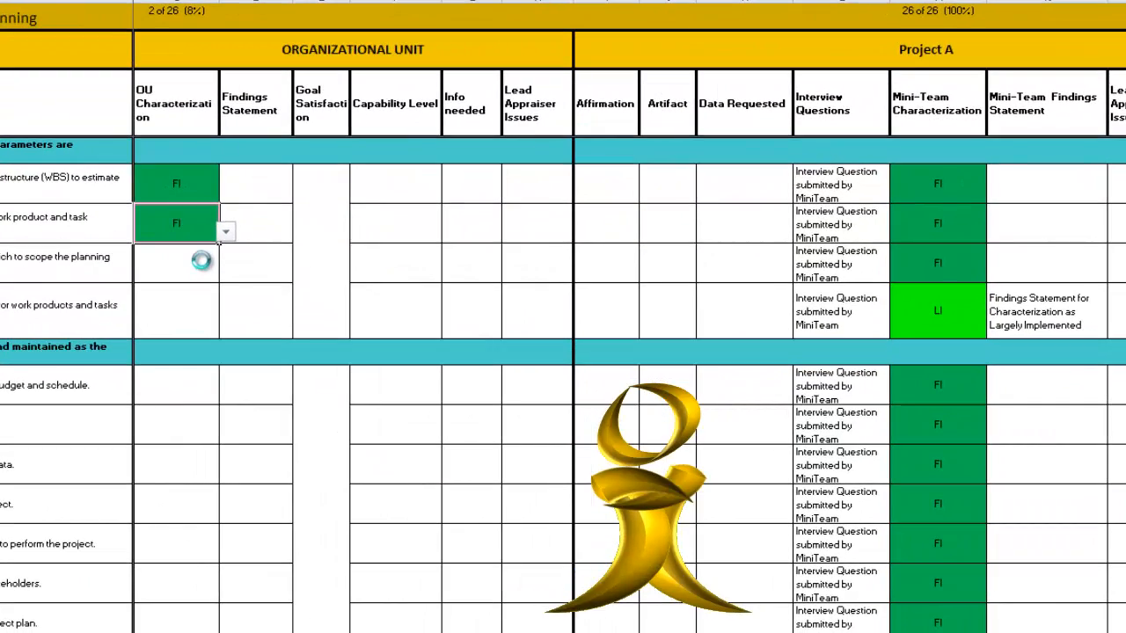
pyautogui.click(202, 260)
pyautogui.click(226, 270)
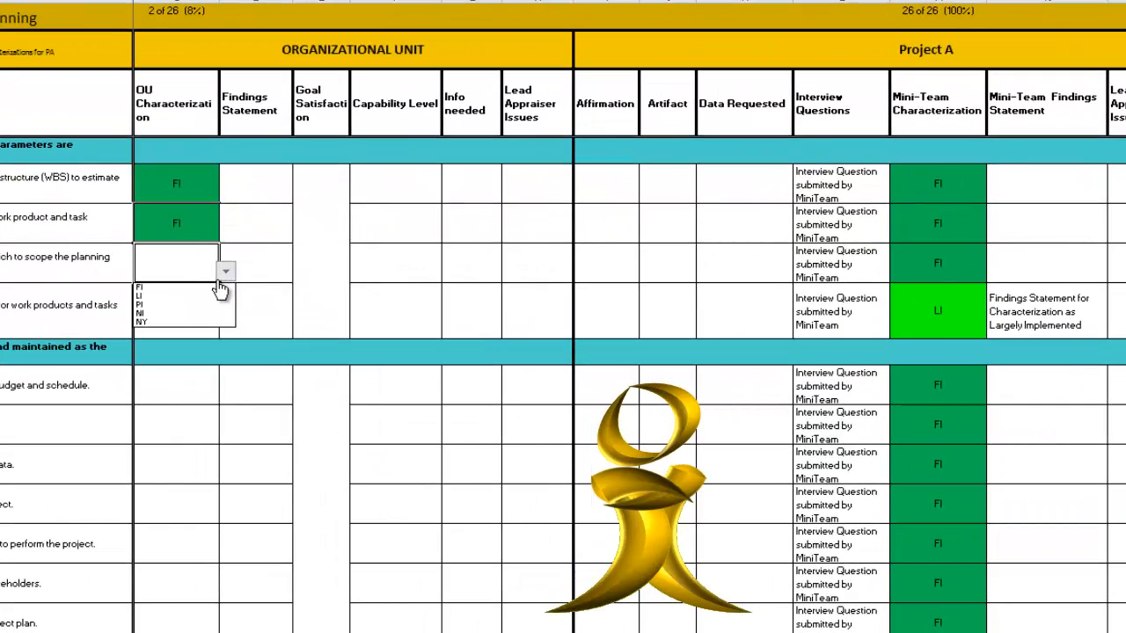
pyautogui.click(217, 288)
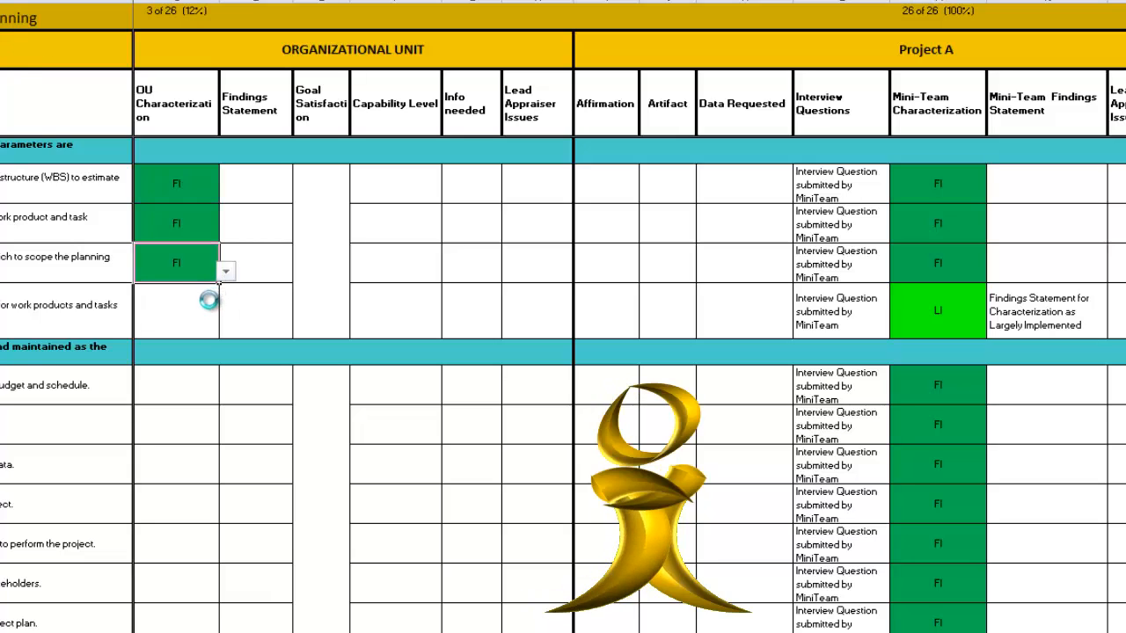
# Set the OU characterization of practice SP 1.4 to LI.
pyautogui.click(210, 303)
pyautogui.click(227, 327)
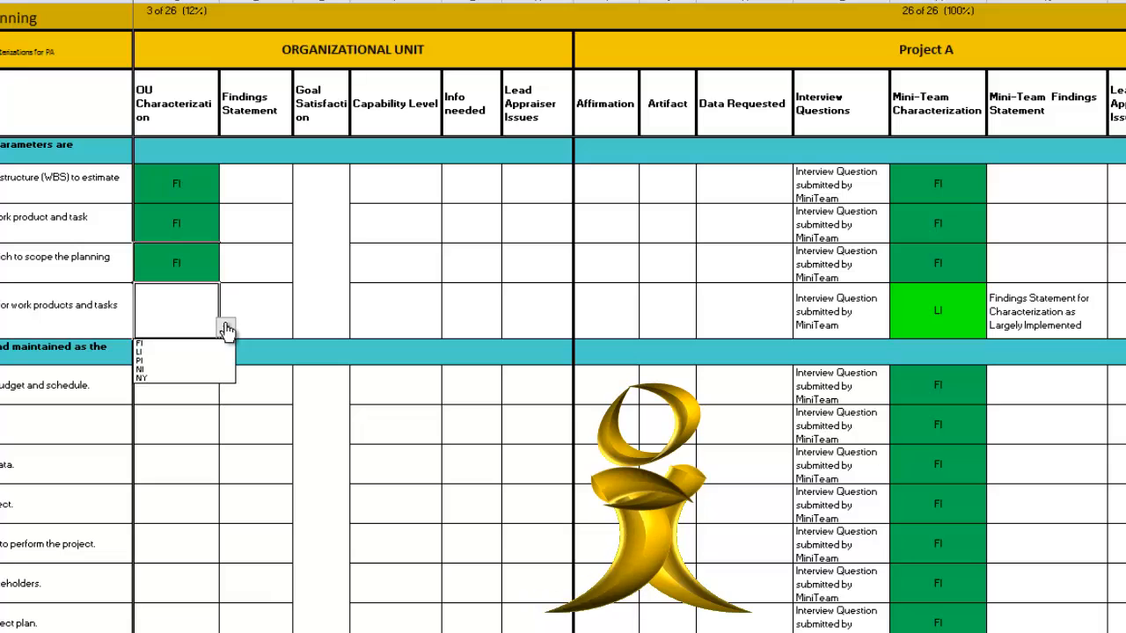
pyautogui.click(214, 353)
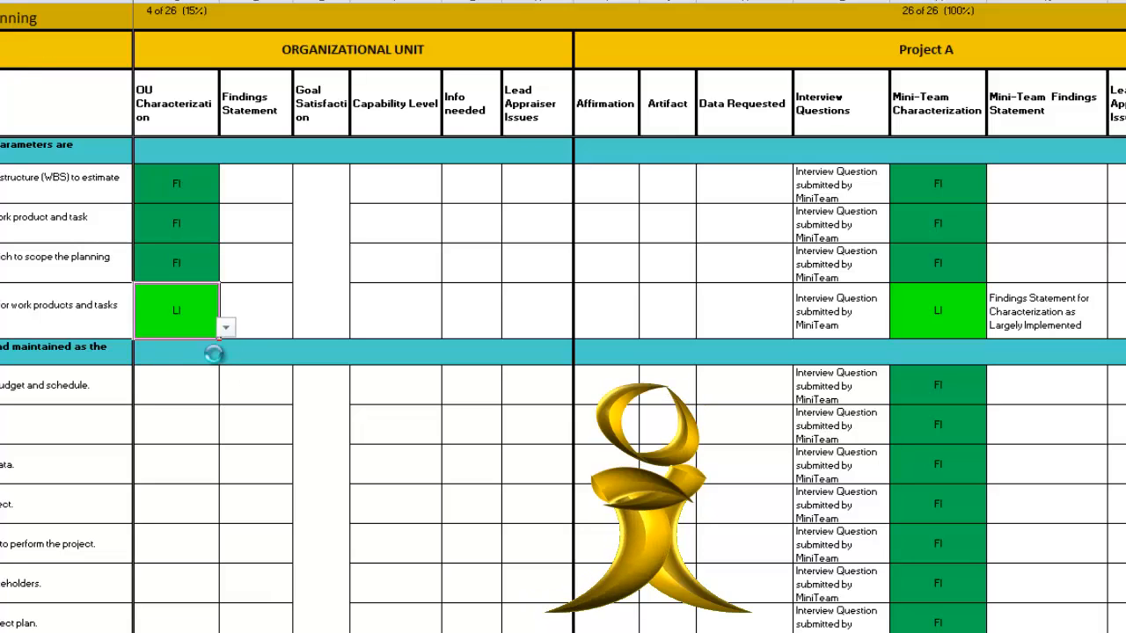
# Enter "Example OU Findings Statement for Largely Implemented Practice" as the OU findings statement for SP 1.4 and widen that column.
pyautogui.click(257, 313)
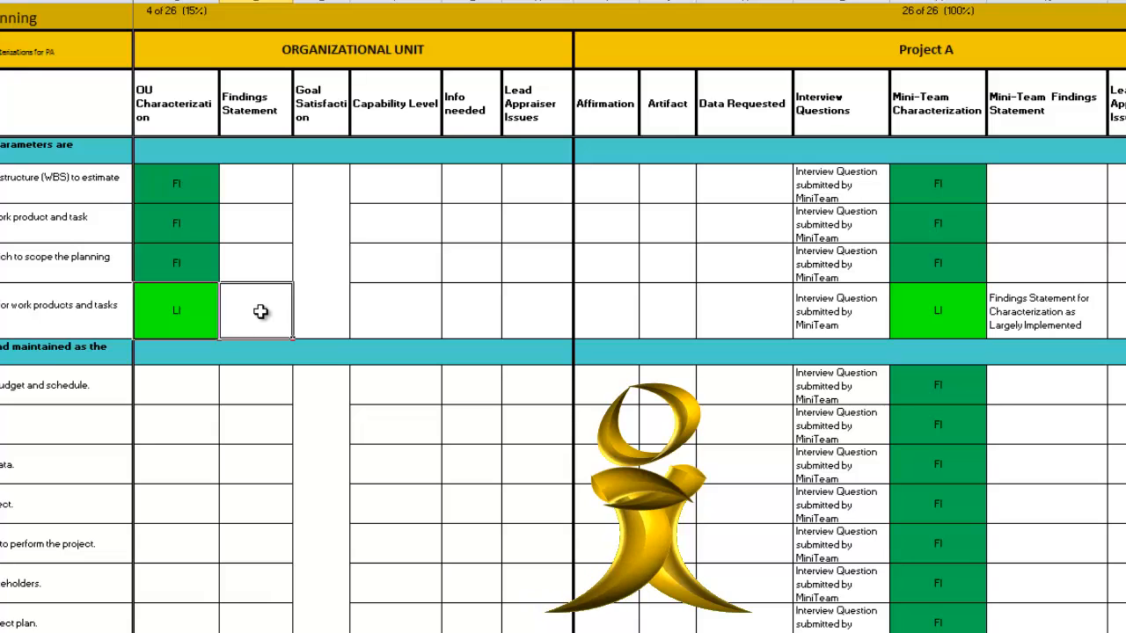
pyautogui.doubleClick(258, 312)
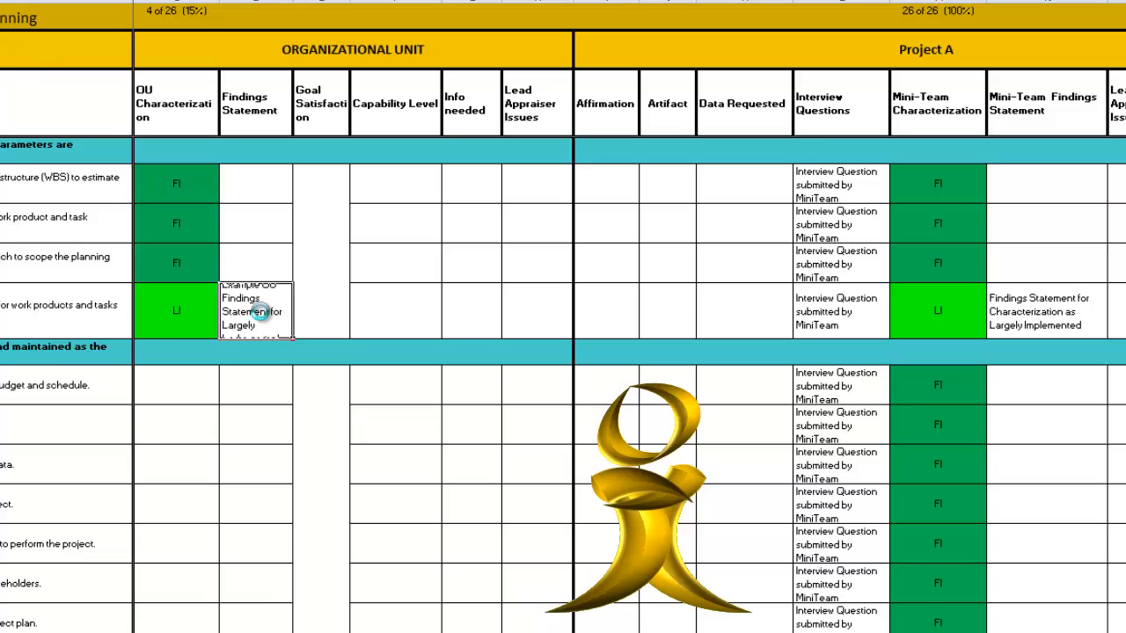
pyautogui.press('Return')
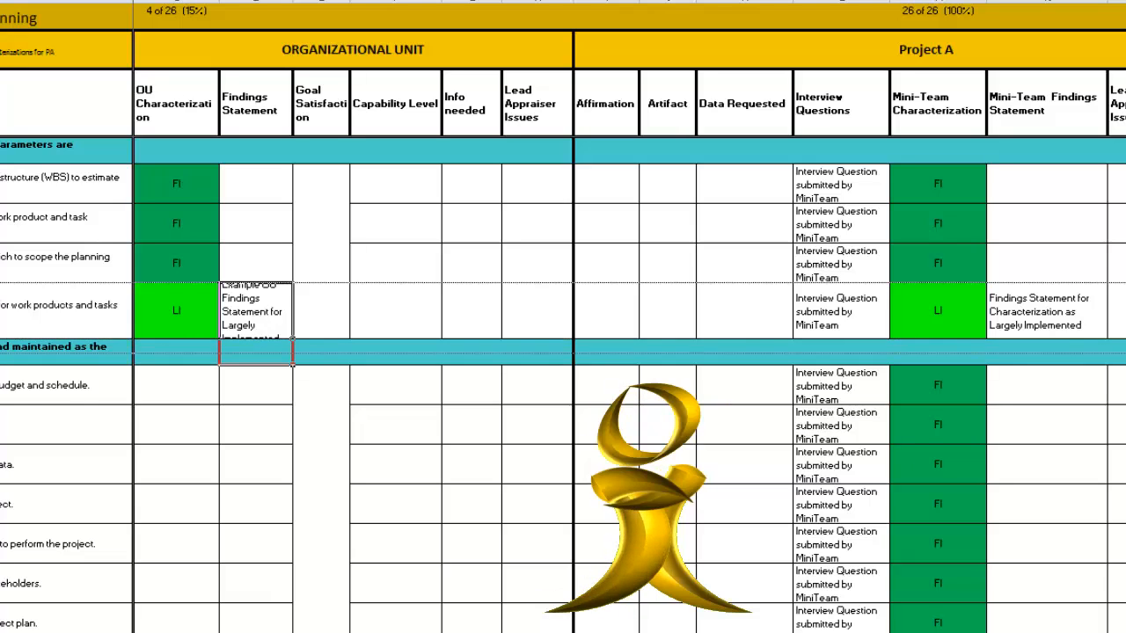
pyautogui.moveTo(293, 3); pyautogui.dragTo(322, 3)
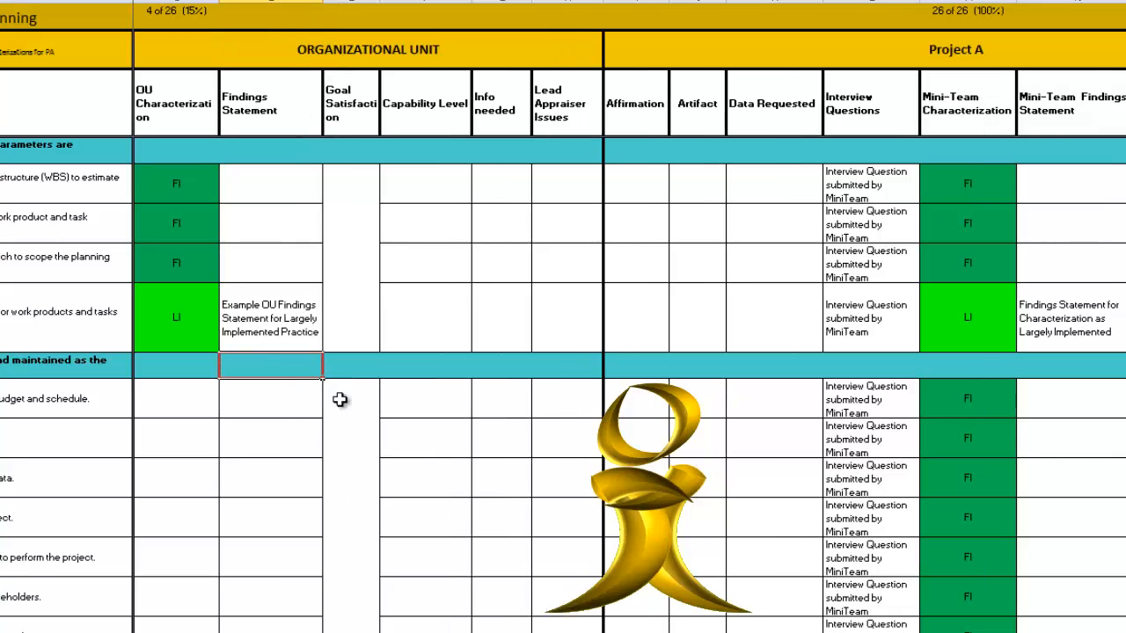
# Set the OU characterization of SP 2.1 to FI and fill it down through SP 2.7.
pyautogui.click(184, 410)
pyautogui.click(225, 408)
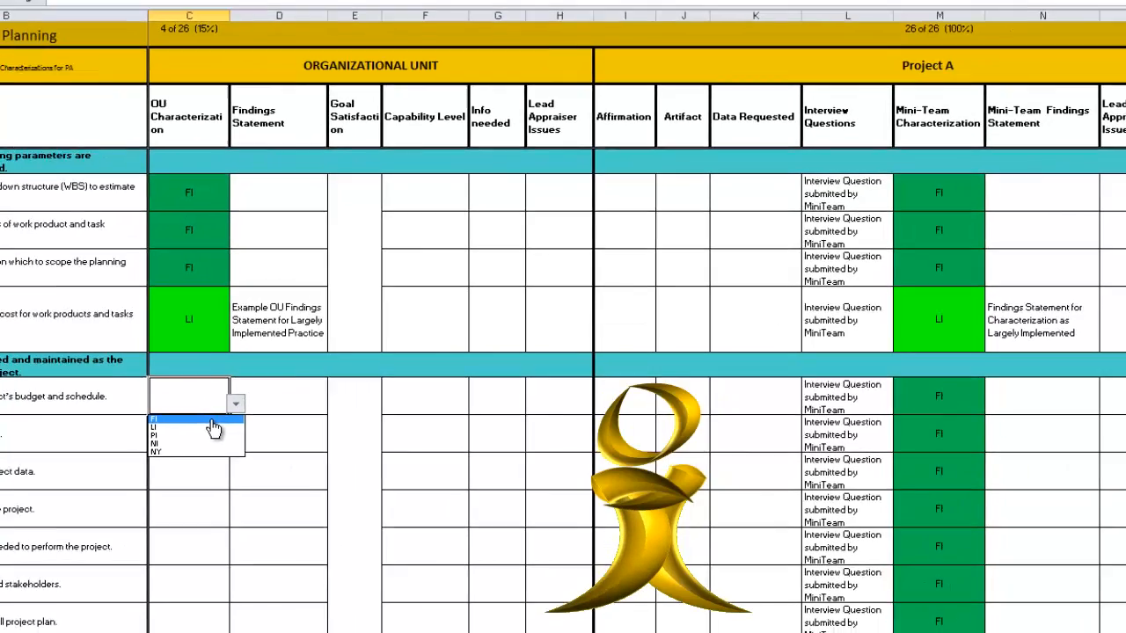
pyautogui.click(214, 428)
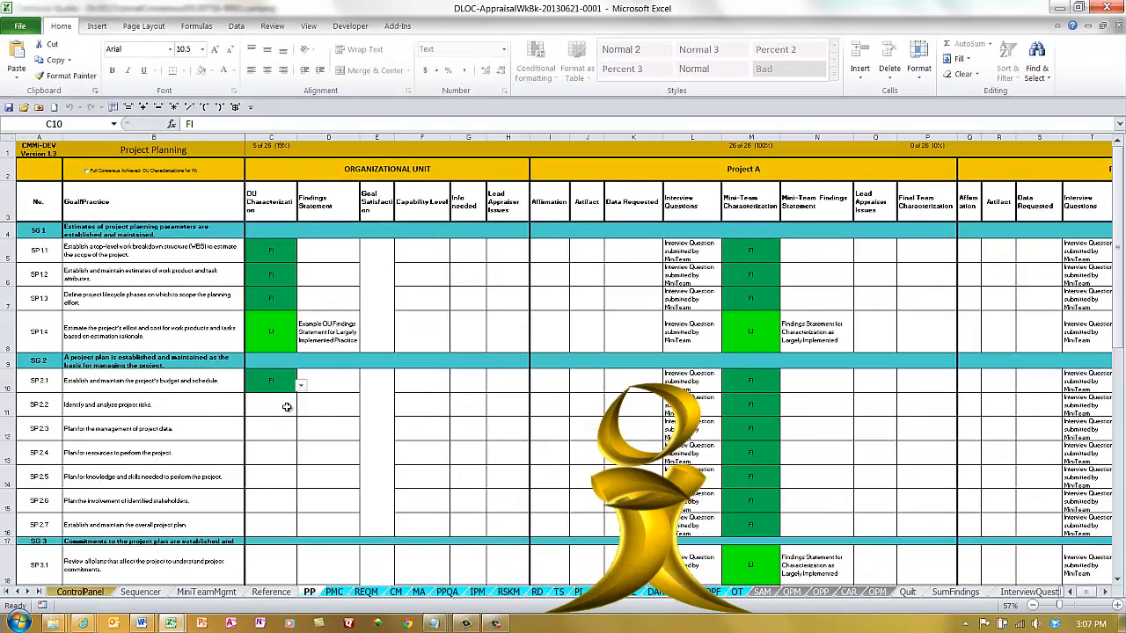
pyautogui.moveTo(297, 392); pyautogui.dragTo(302, 410)
pyautogui.moveTo(302, 410); pyautogui.dragTo(301, 526)
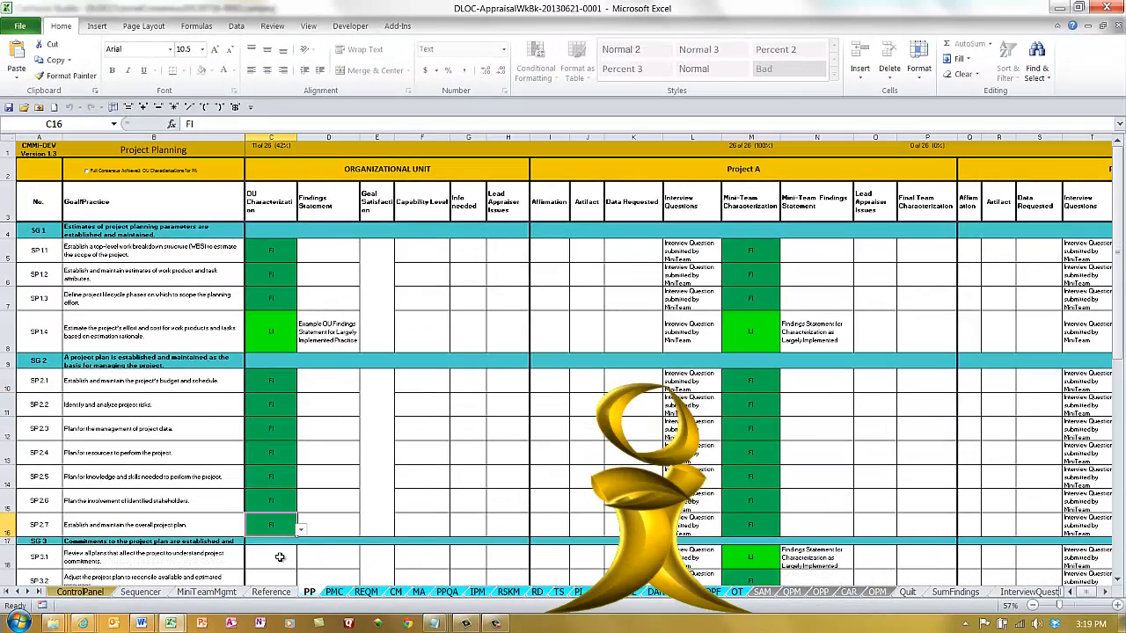
# Characterize SP 3.1 as LI at OU level, with the findings statement "Example OU Findings Statement for Largely Implemented Practice".
pyautogui.click(299, 563)
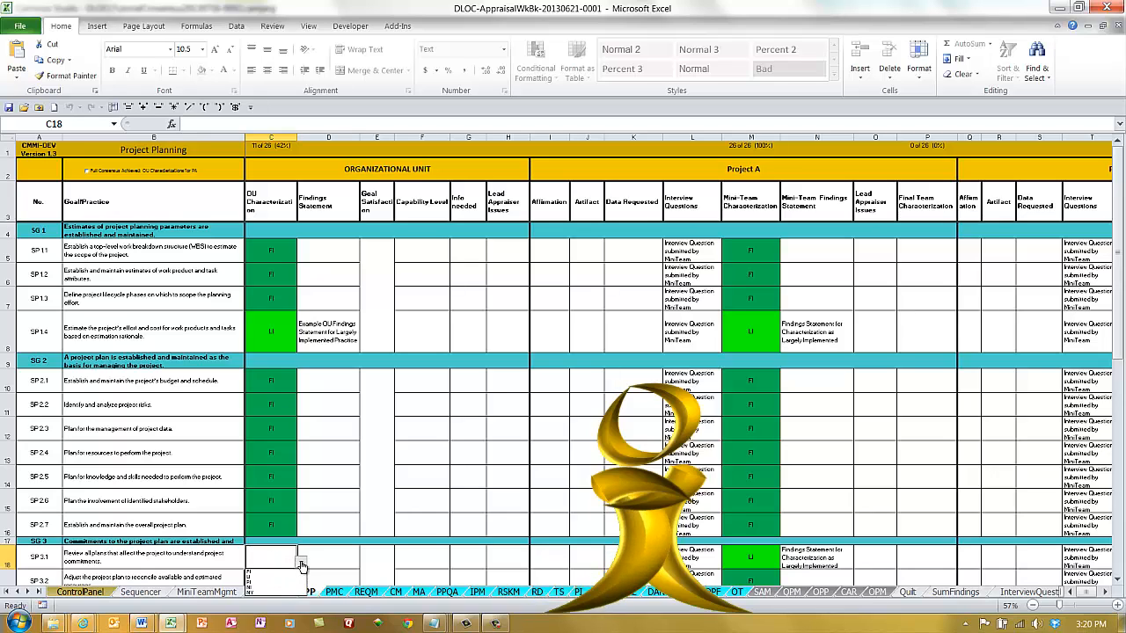
pyautogui.click(299, 562)
pyautogui.click(287, 576)
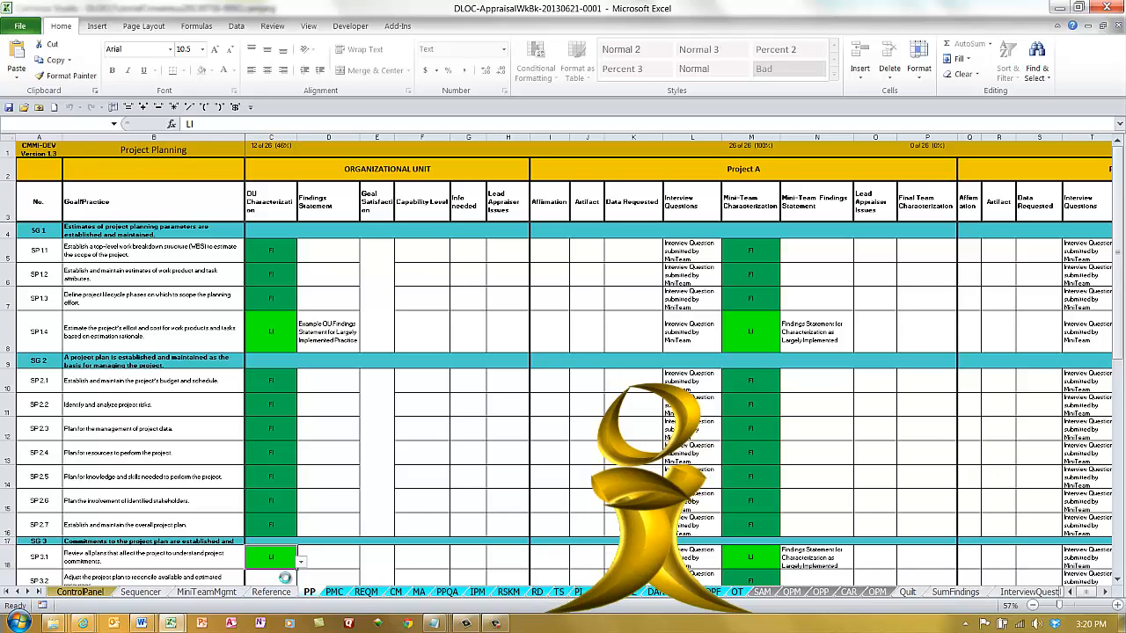
pyautogui.click(338, 555)
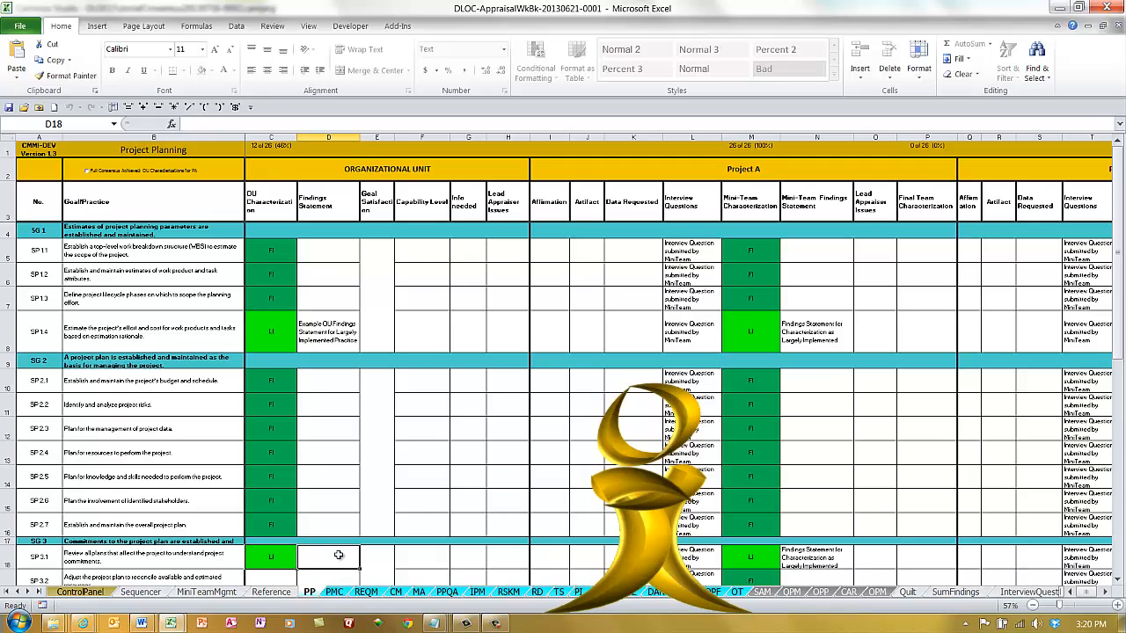
pyautogui.write('Example OU Findings Statement for Largely Implemented Practice')
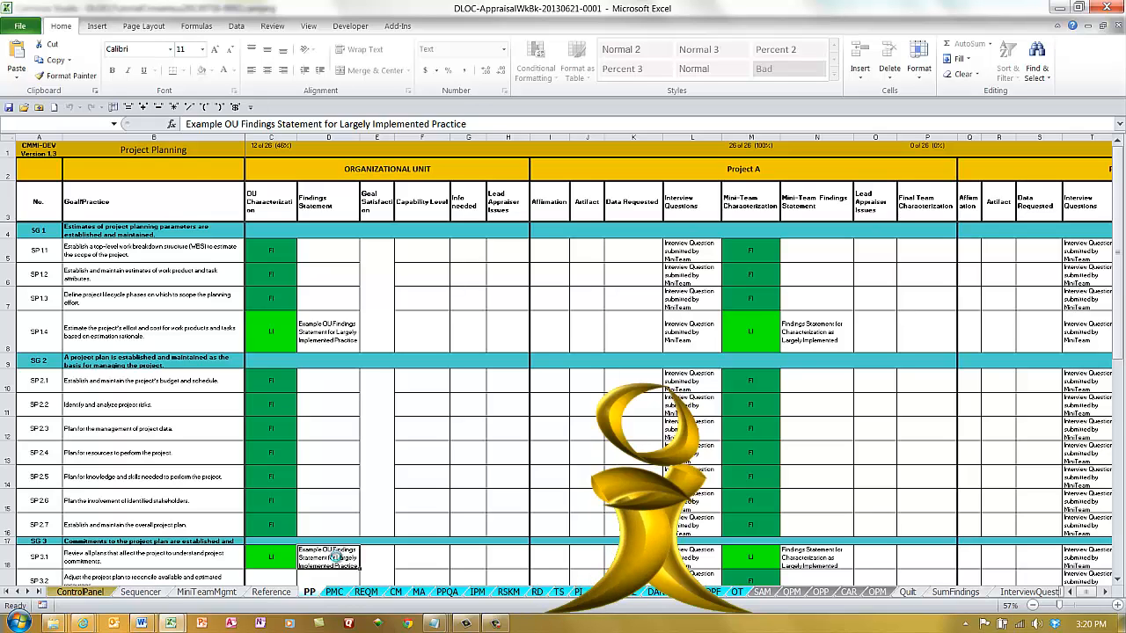
pyautogui.press('Return')
# Set the OU characterization of practice SP 3.2 to FI.
pyautogui.click(269, 563)
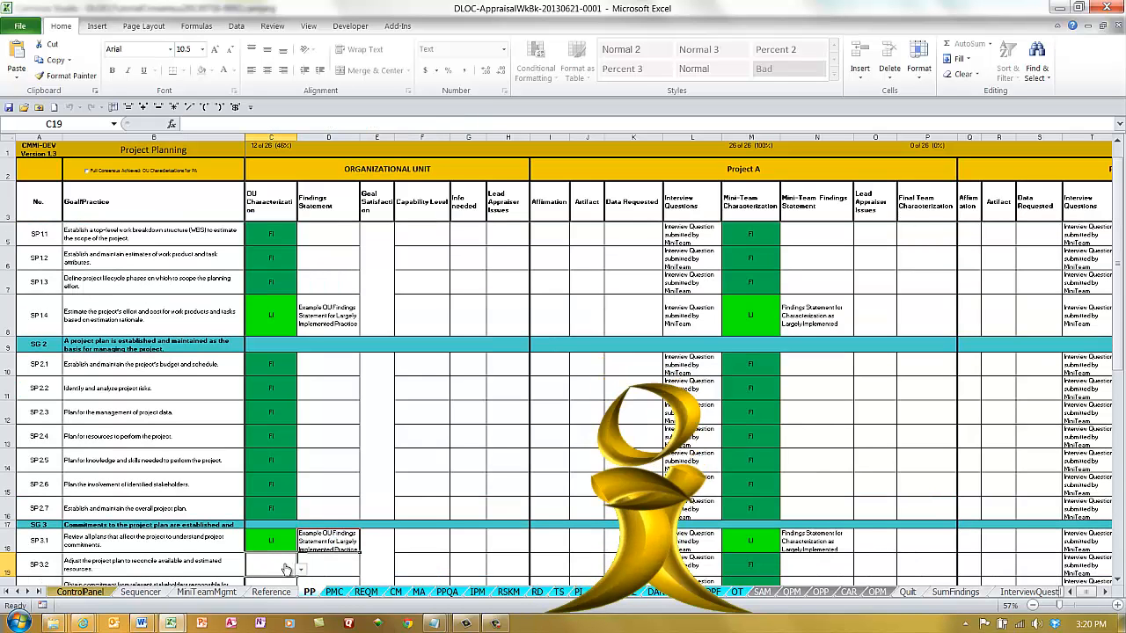
pyautogui.click(300, 573)
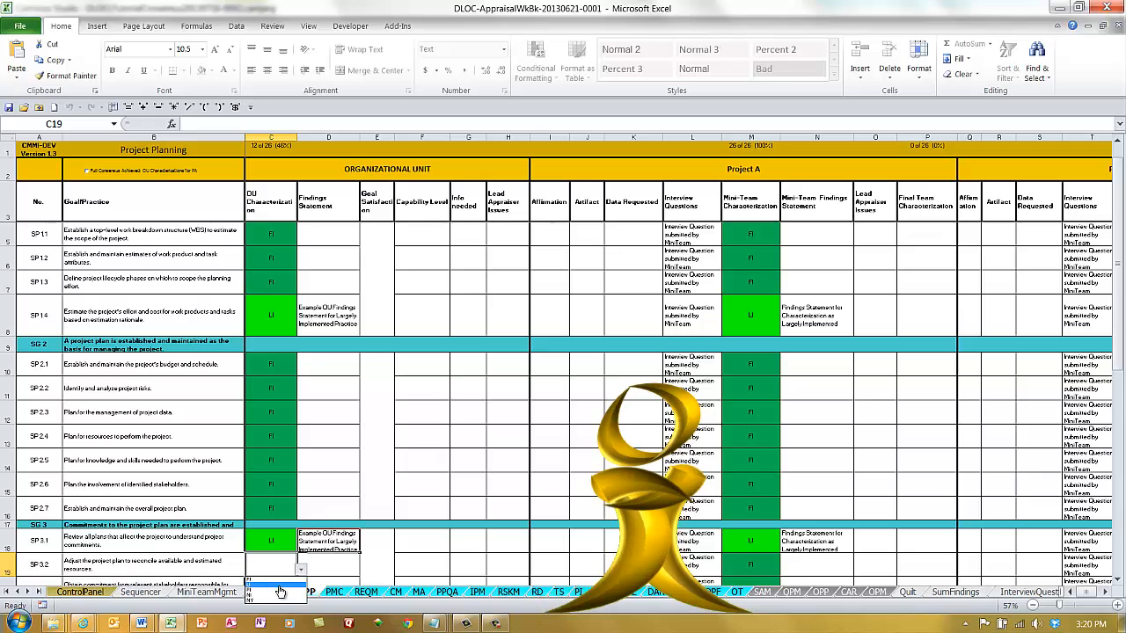
pyautogui.click(282, 580)
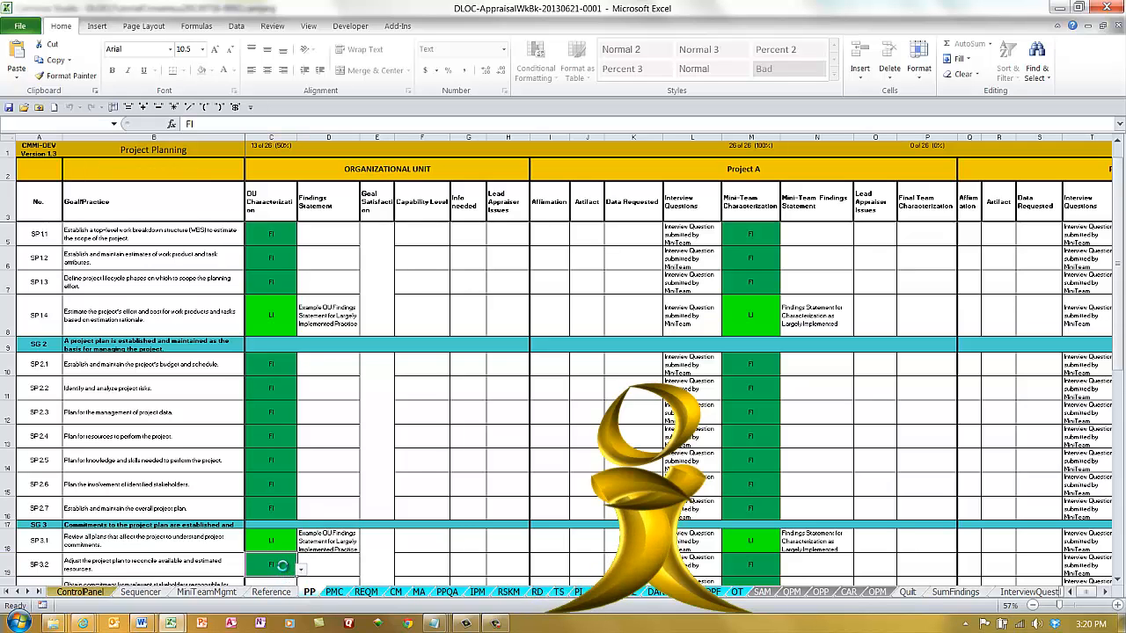
# Characterize GP 2.2 as LI at OU level, with the findings statement "Example OU Findings Statement for Largely Implemented Practice".
pyautogui.scroll(-4, 278, 559)
pyautogui.click(285, 347)
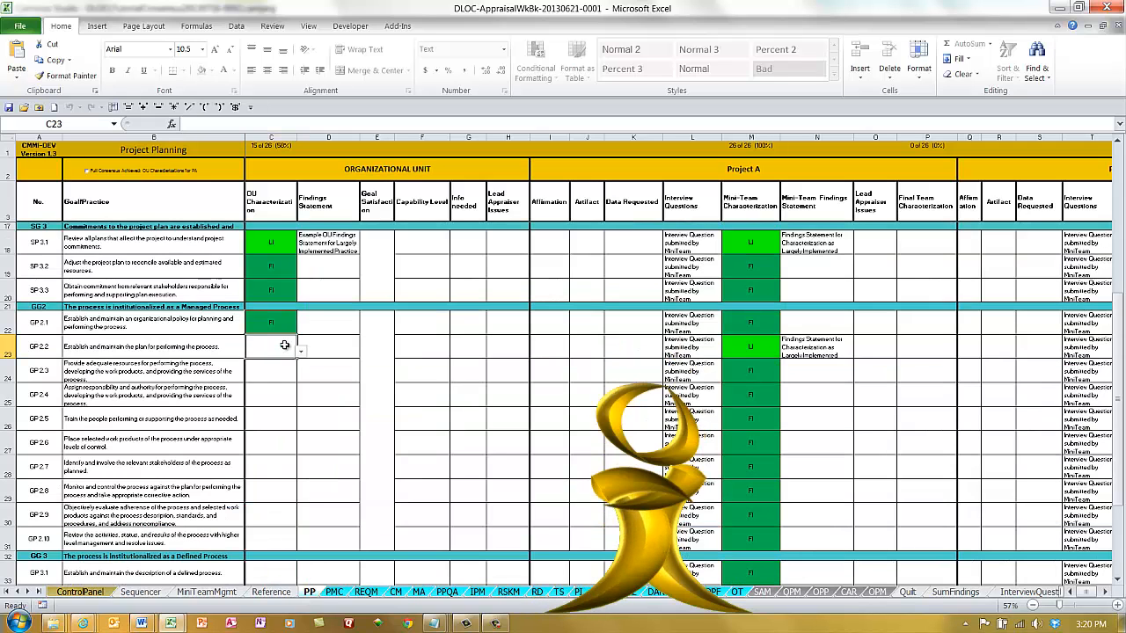
pyautogui.click(301, 355)
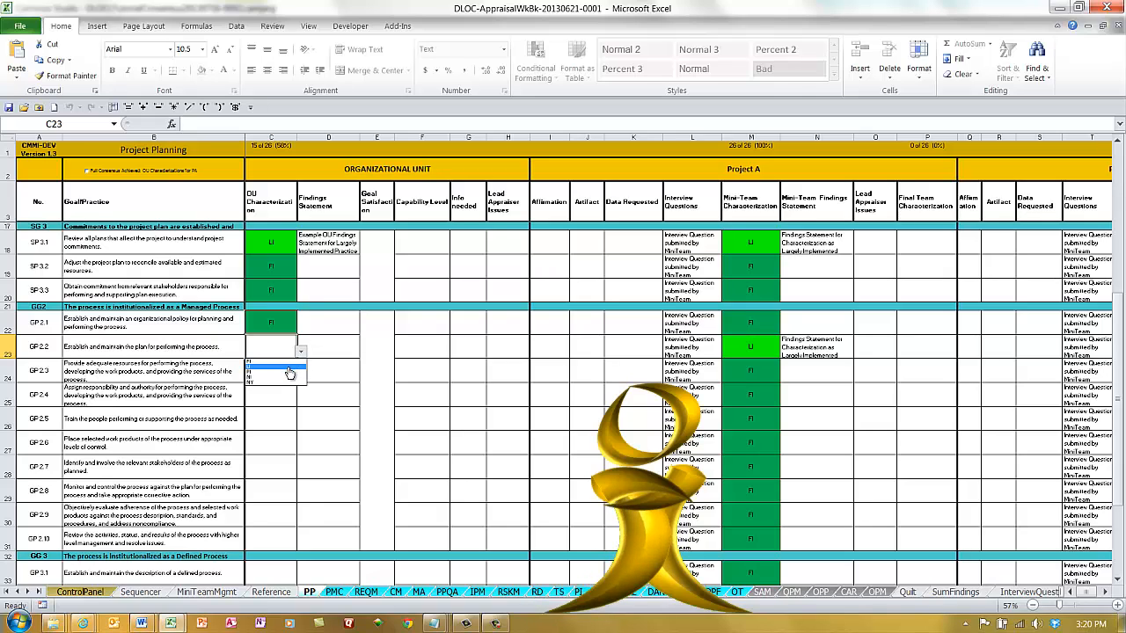
pyautogui.click(287, 367)
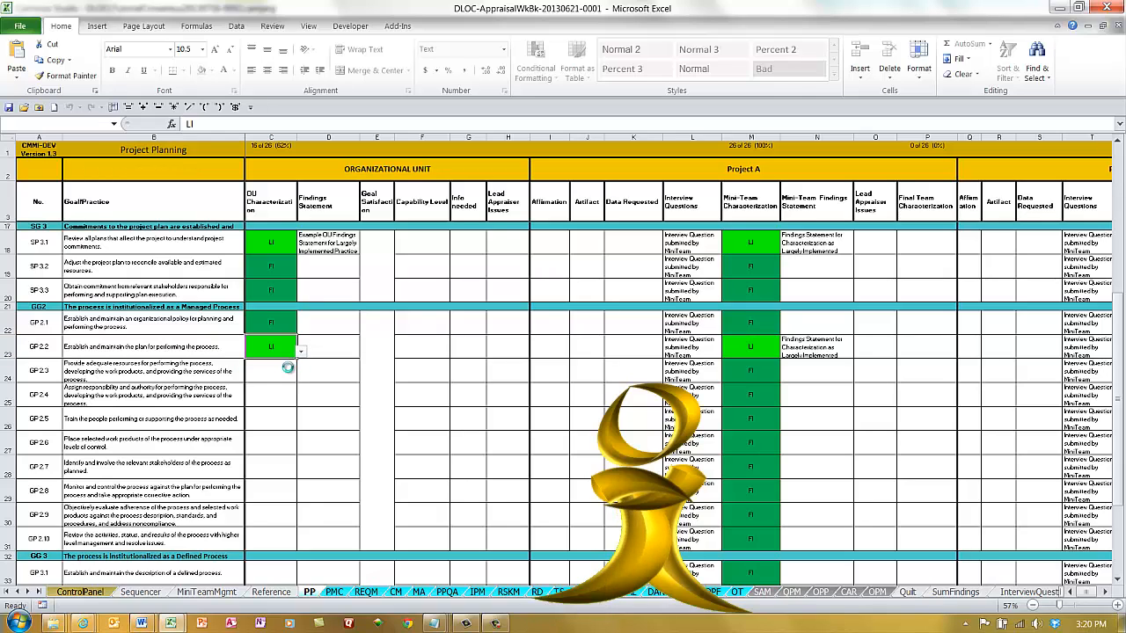
pyautogui.click(327, 346)
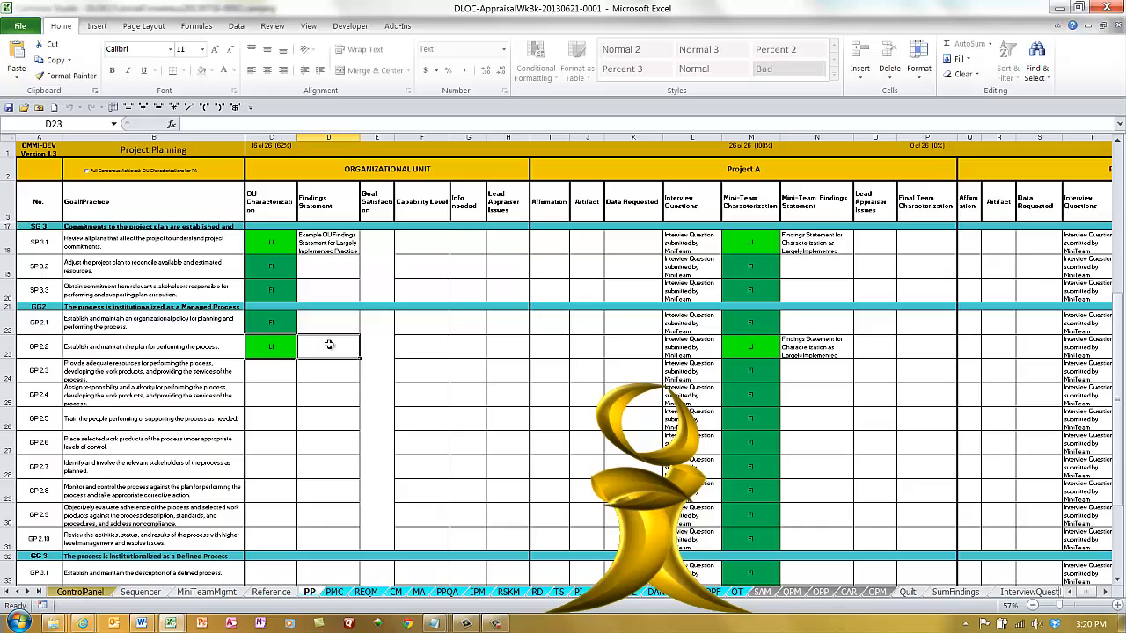
pyautogui.write('Example OU Findings Statement for Largely Implemented Practice')
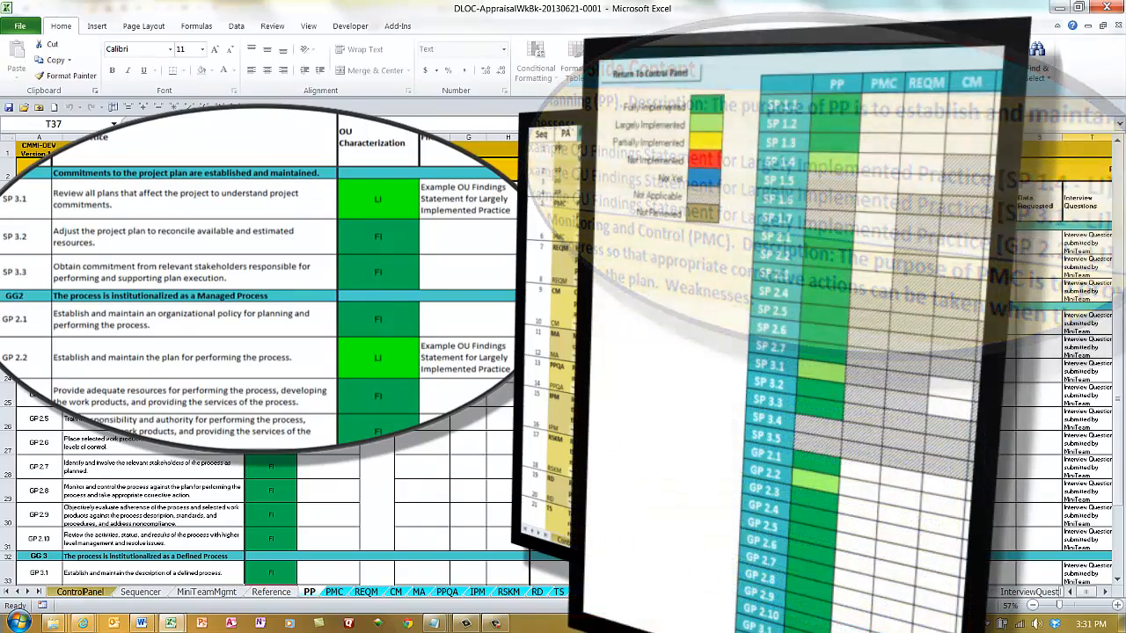
pyautogui.scroll(-1, 264, 492)
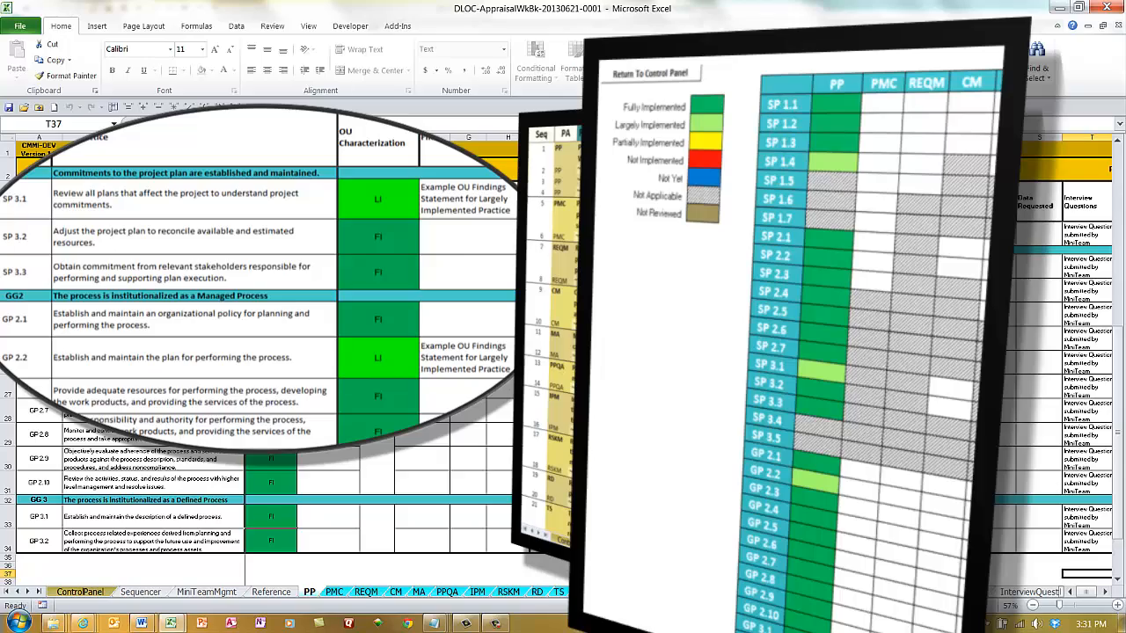
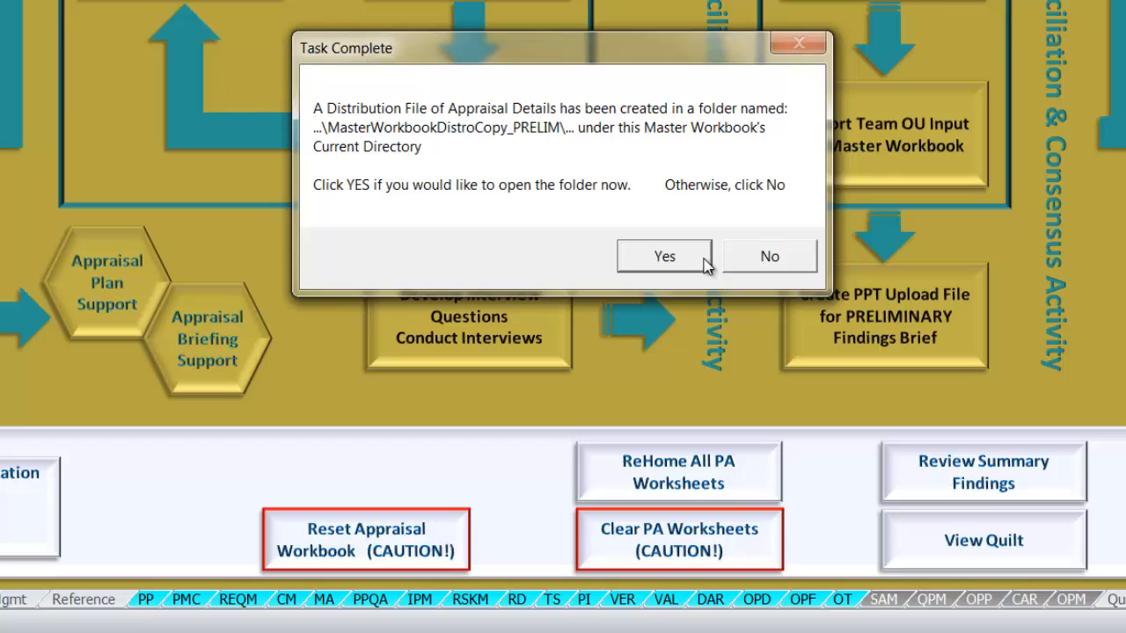
# Open the created distribution folder and the AppraisalDetailsINTERNAL workbook inside its AppDetails20130716T171518 subfolder.
pyautogui.click(705, 257)
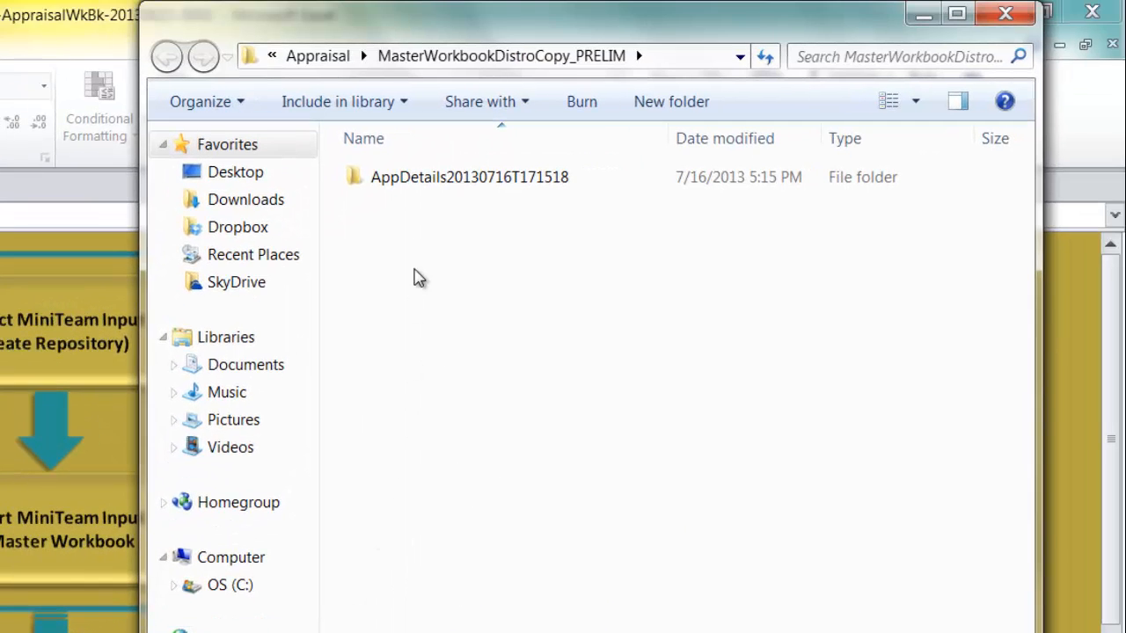
pyautogui.doubleClick(421, 180)
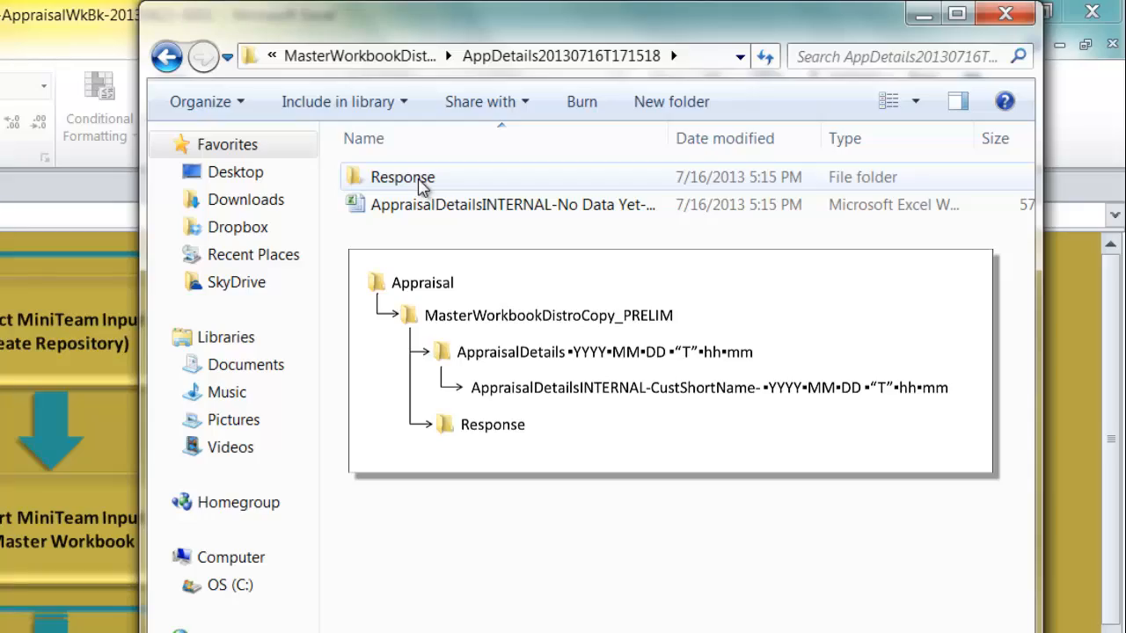
pyautogui.doubleClick(444, 204)
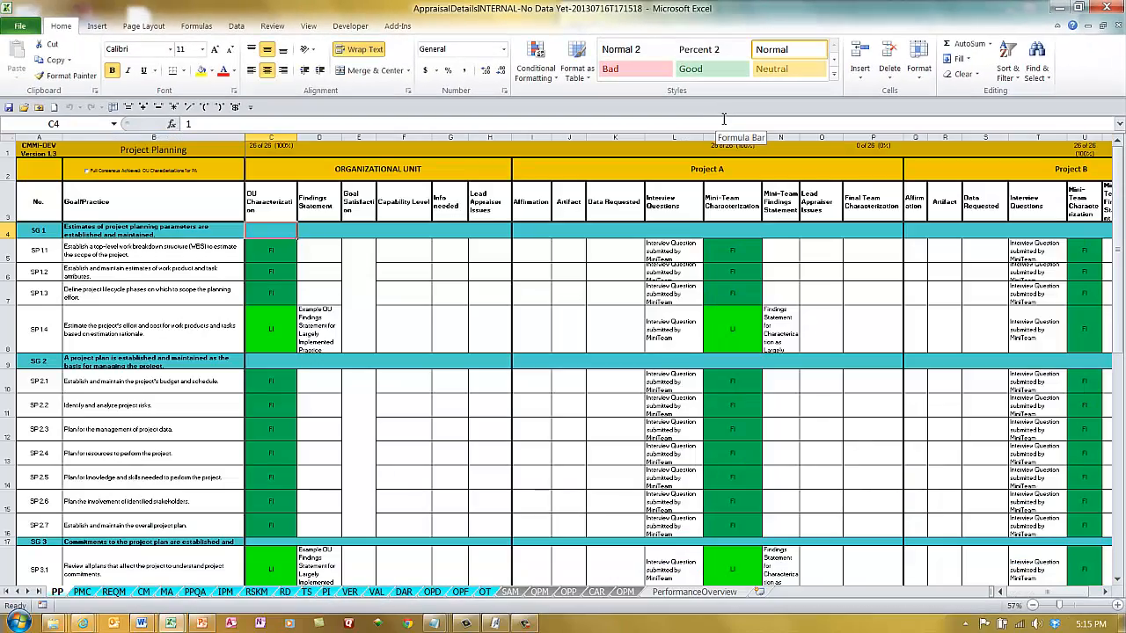
# Review the OU characterizations and findings statements on the distribution copy's process area sheets from PMC through TS.
pyautogui.click(81, 593)
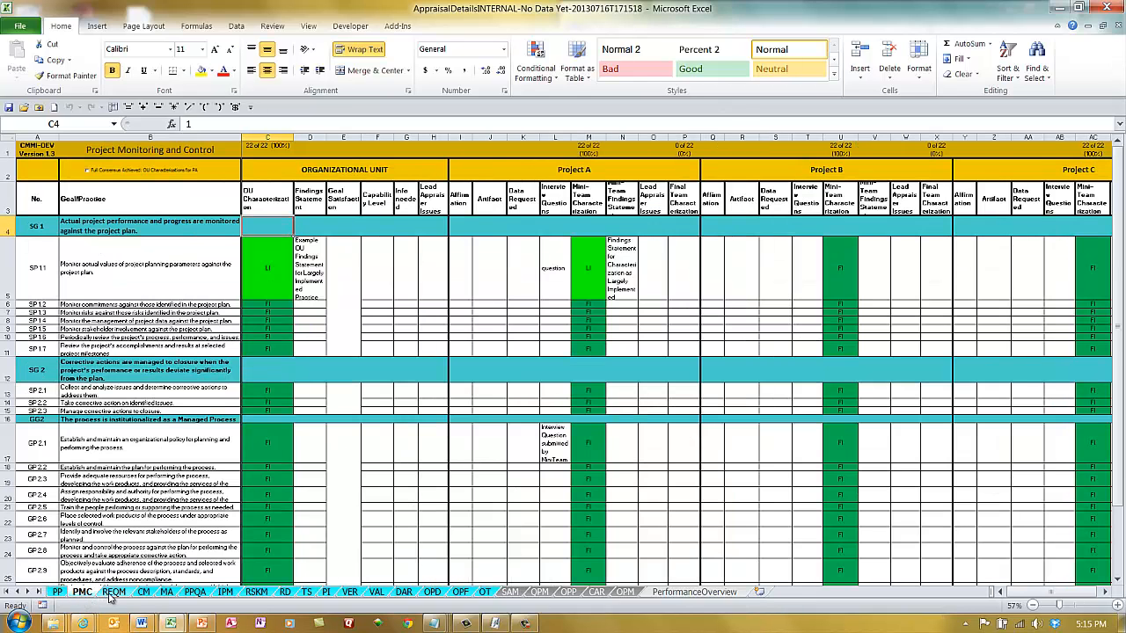
pyautogui.click(112, 592)
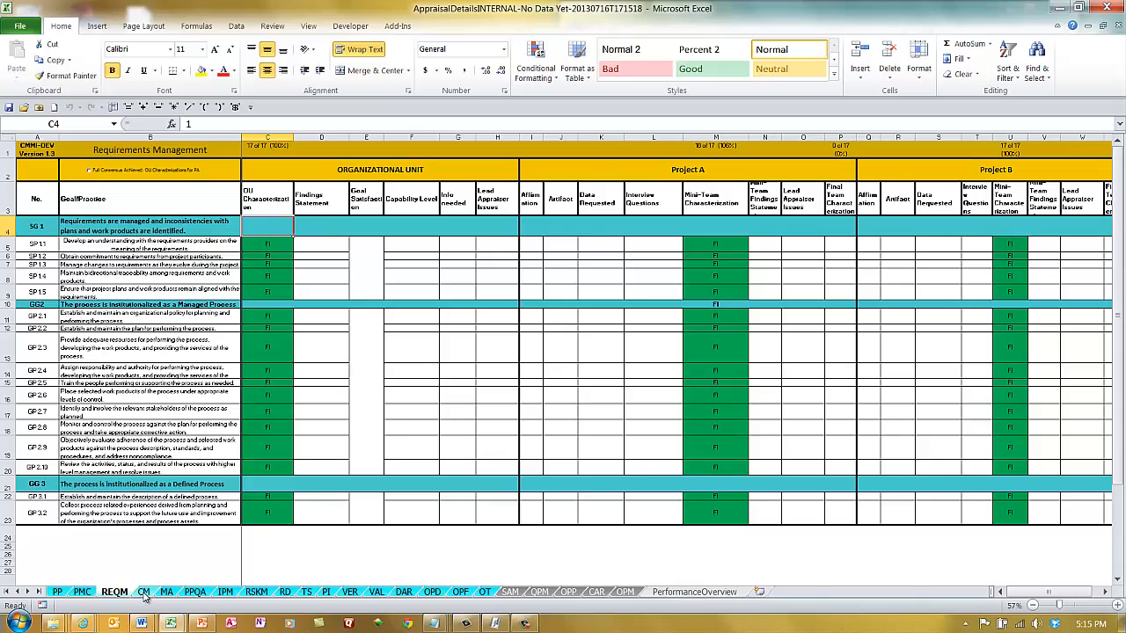
pyautogui.click(143, 593)
pyautogui.click(166, 592)
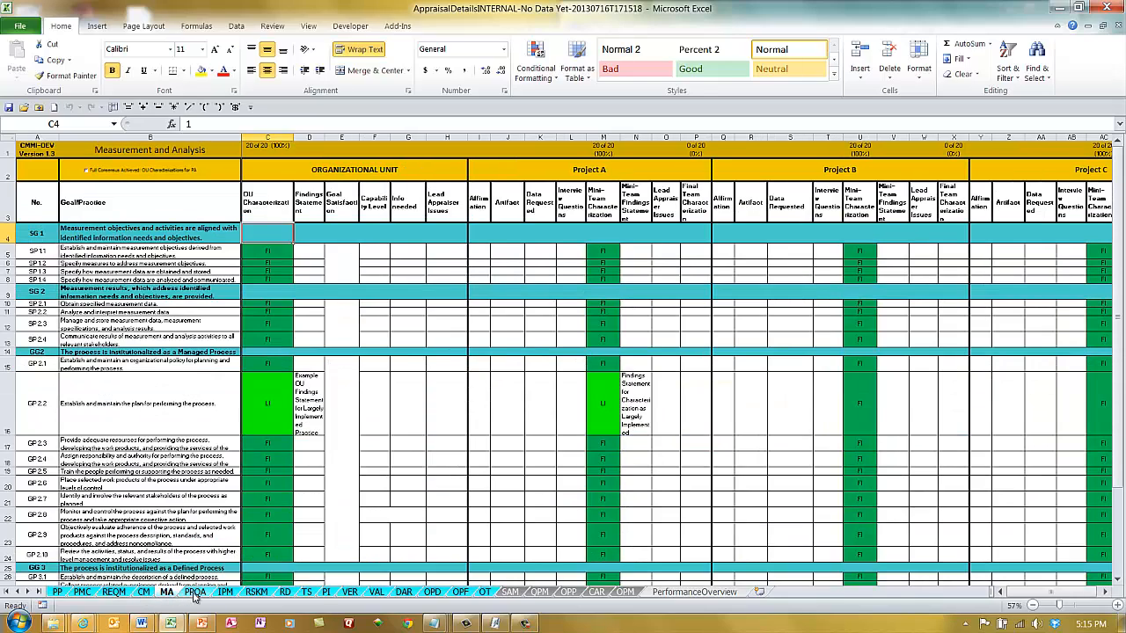
pyautogui.click(196, 593)
pyautogui.click(225, 593)
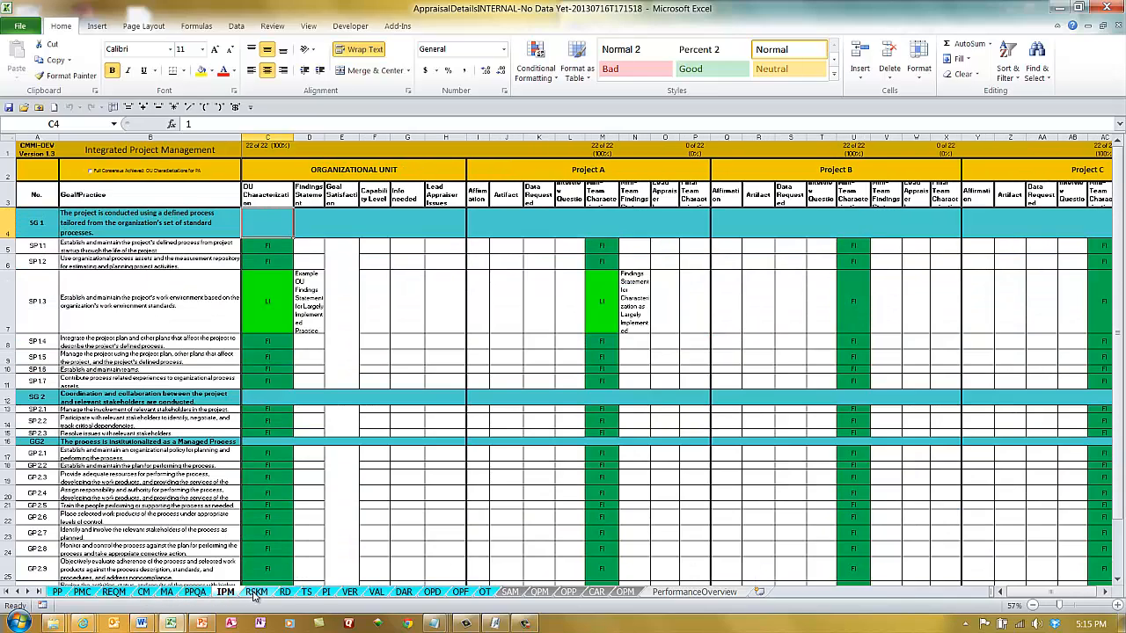
pyautogui.click(256, 593)
pyautogui.click(284, 593)
pyautogui.click(306, 592)
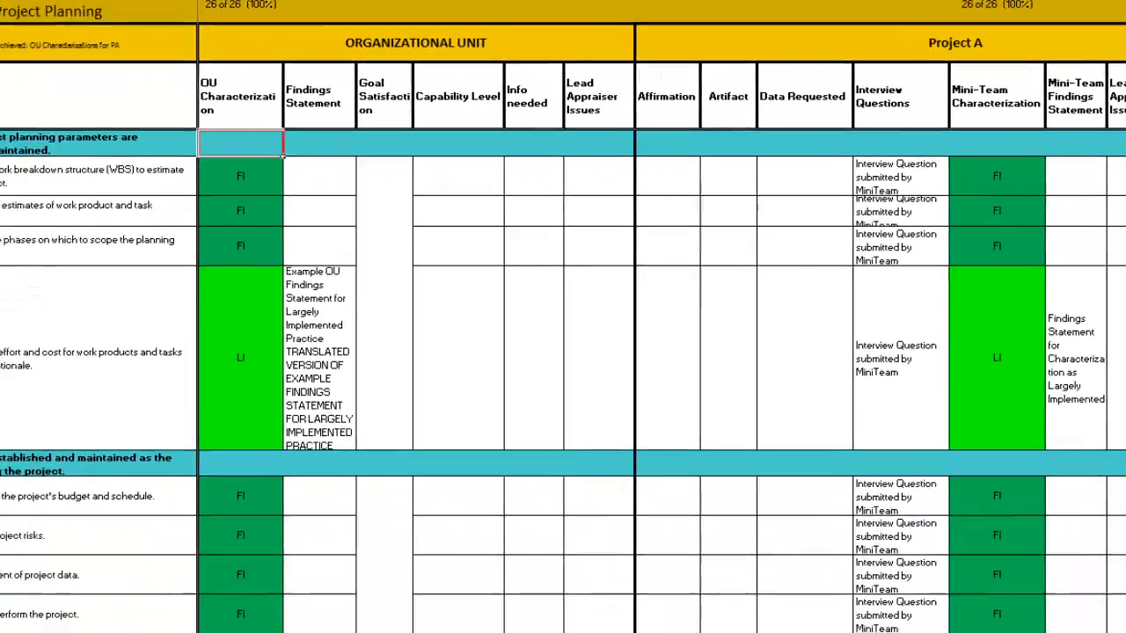
# Examine the translated OU findings statements in the returned workbook, sheet by sheet from PMC through OT.
pyautogui.hotkey('ctrl', 'pagedown')
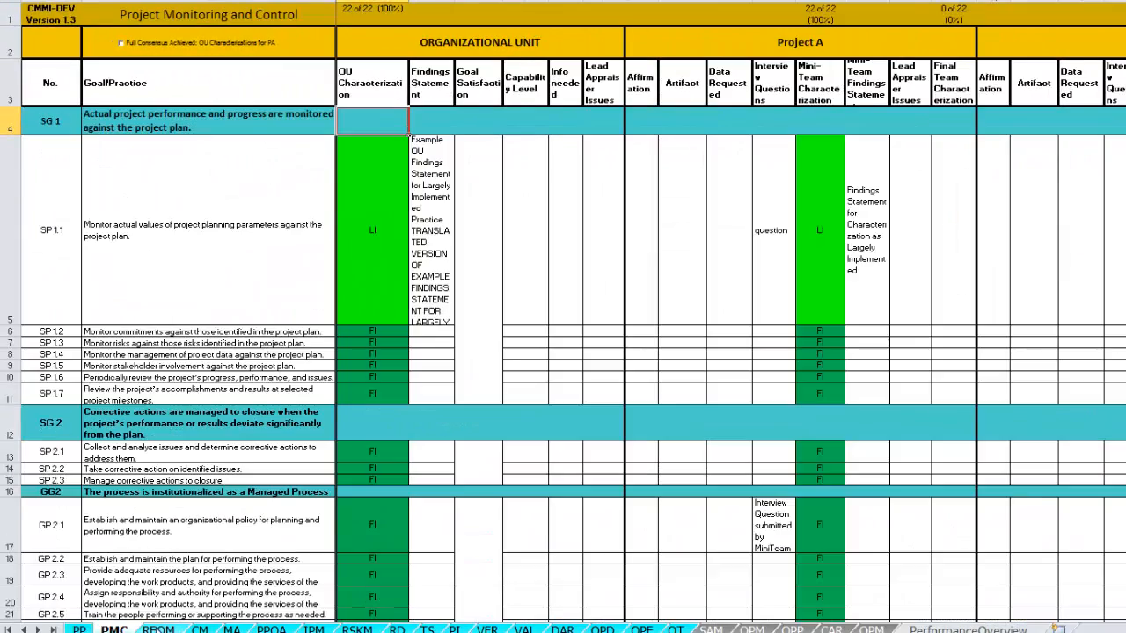
pyautogui.hotkey('ctrl', 'pagedown')
pyautogui.hotkey('ctrl', 'pagedown')
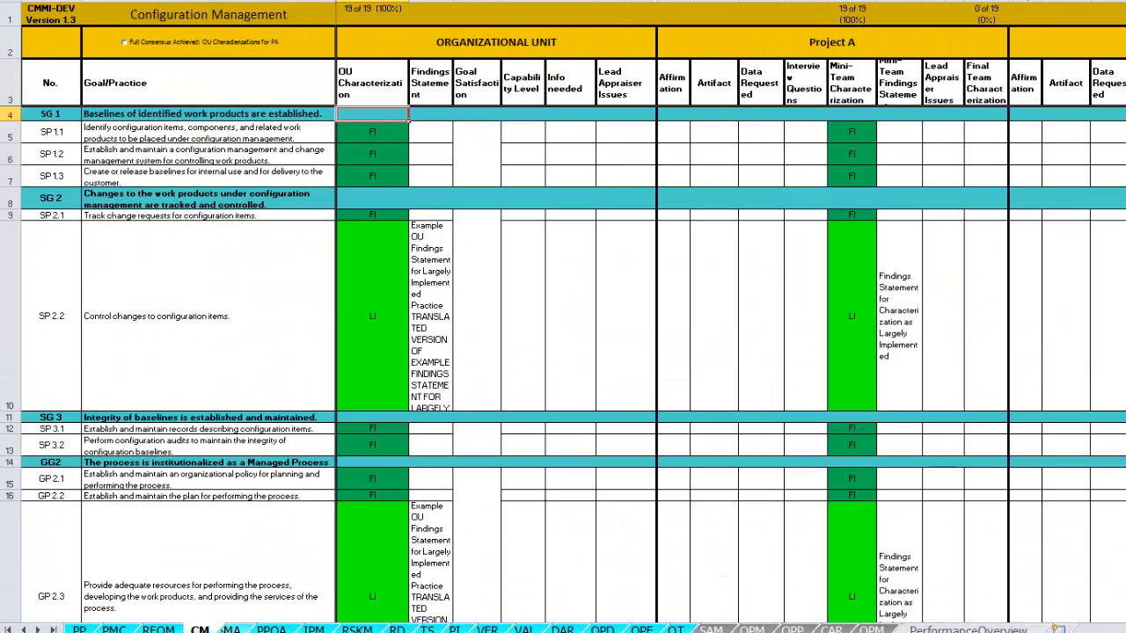
pyautogui.hotkey('ctrl', 'pagedown')
pyautogui.hotkey('ctrl', 'pagedown')
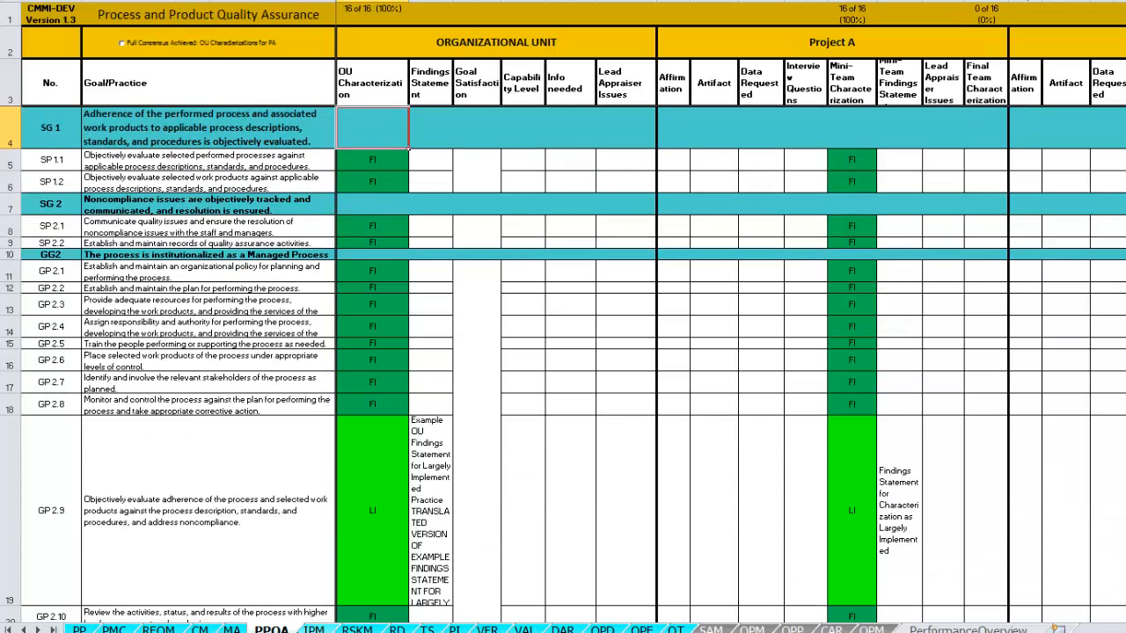
pyautogui.hotkey('ctrl', 'pagedown')
pyautogui.hotkey('ctrl', 'pagedown')
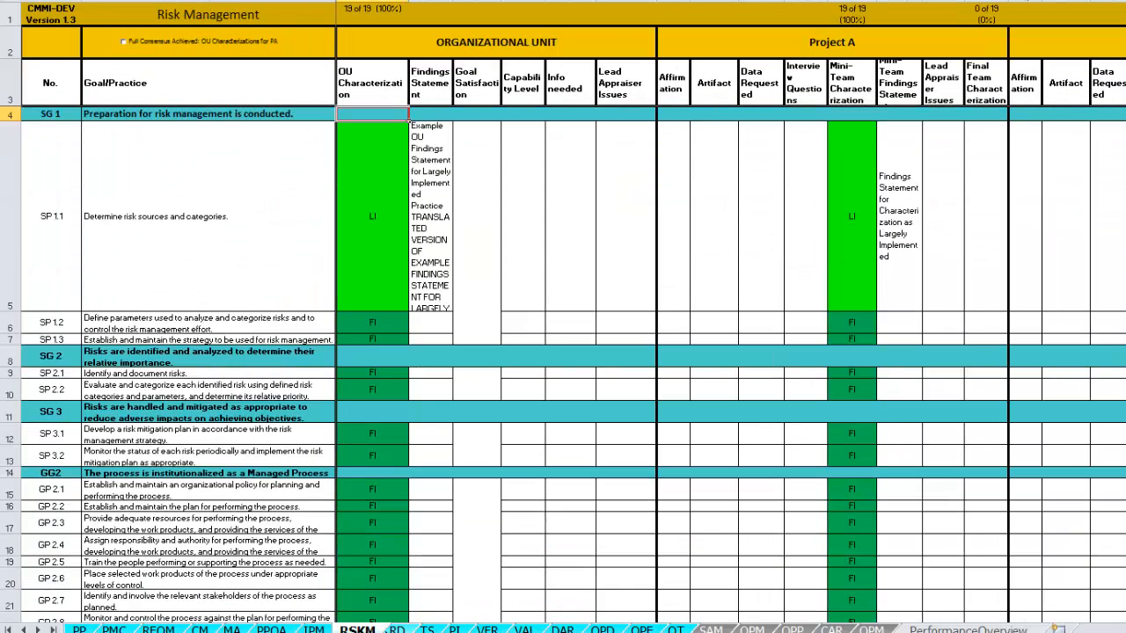
pyautogui.hotkey('ctrl', 'pagedown')
pyautogui.hotkey('ctrl', 'pagedown')
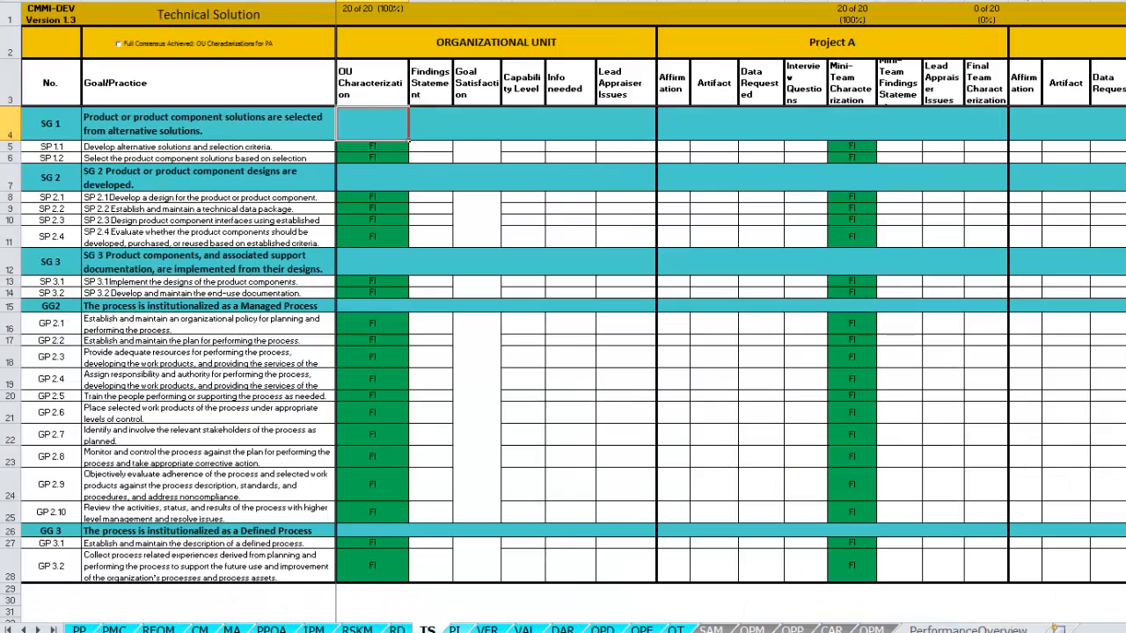
pyautogui.hotkey('ctrl', 'pagedown')
pyautogui.hotkey('ctrl', 'pagedown')
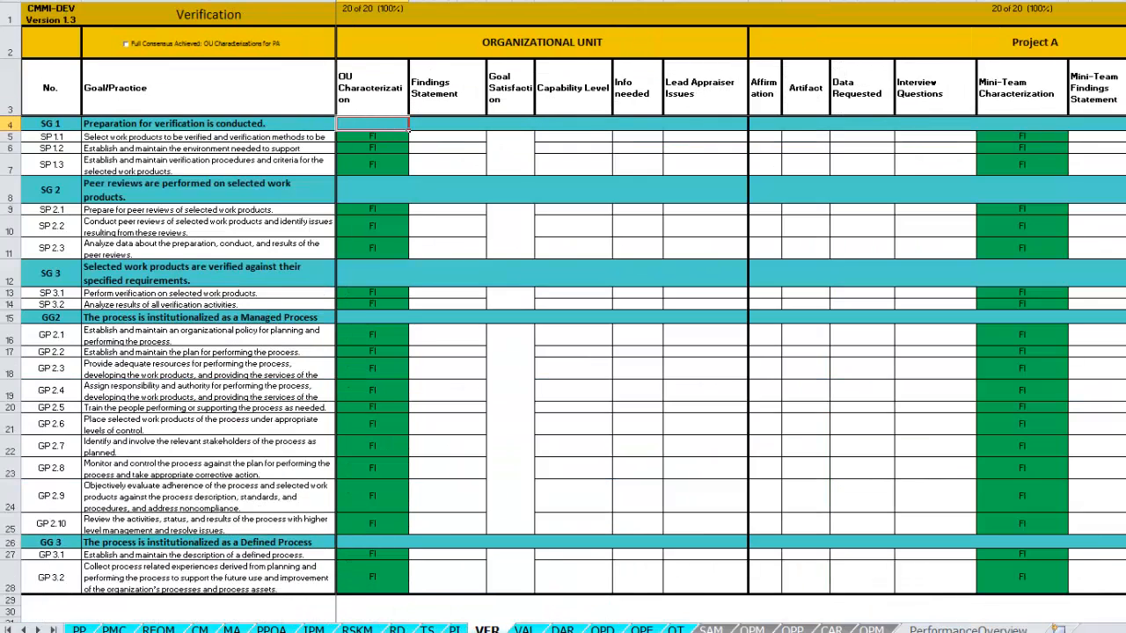
pyautogui.hotkey('ctrl', 'pagedown')
pyautogui.hotkey('ctrl', 'pagedown')
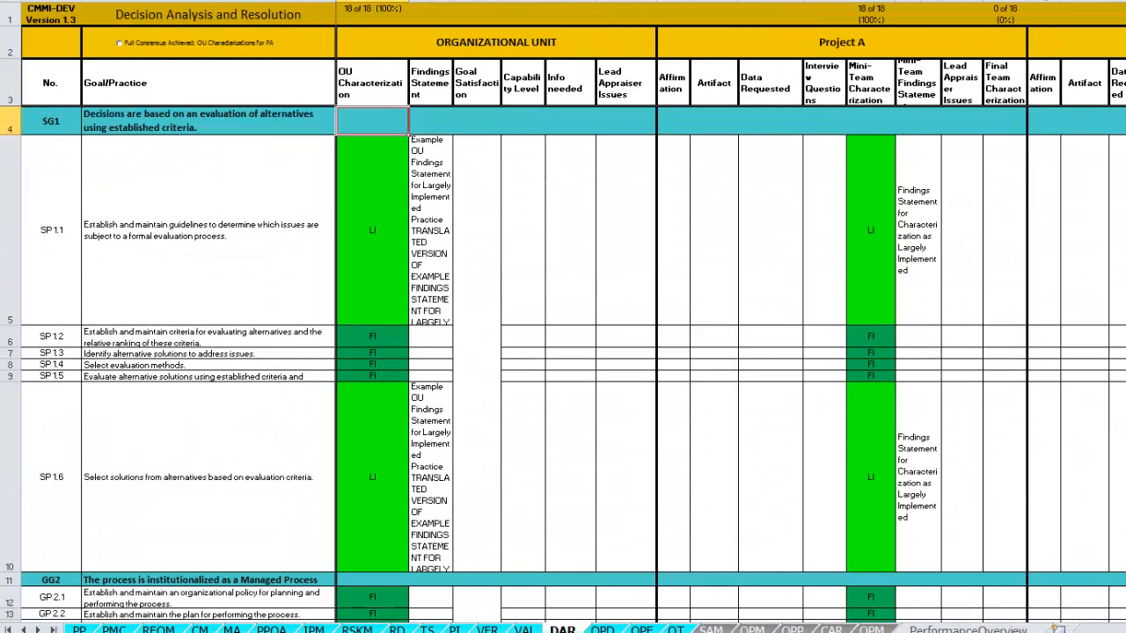
pyautogui.hotkey('ctrl', 'pagedown')
pyautogui.hotkey('ctrl', 'pagedown')
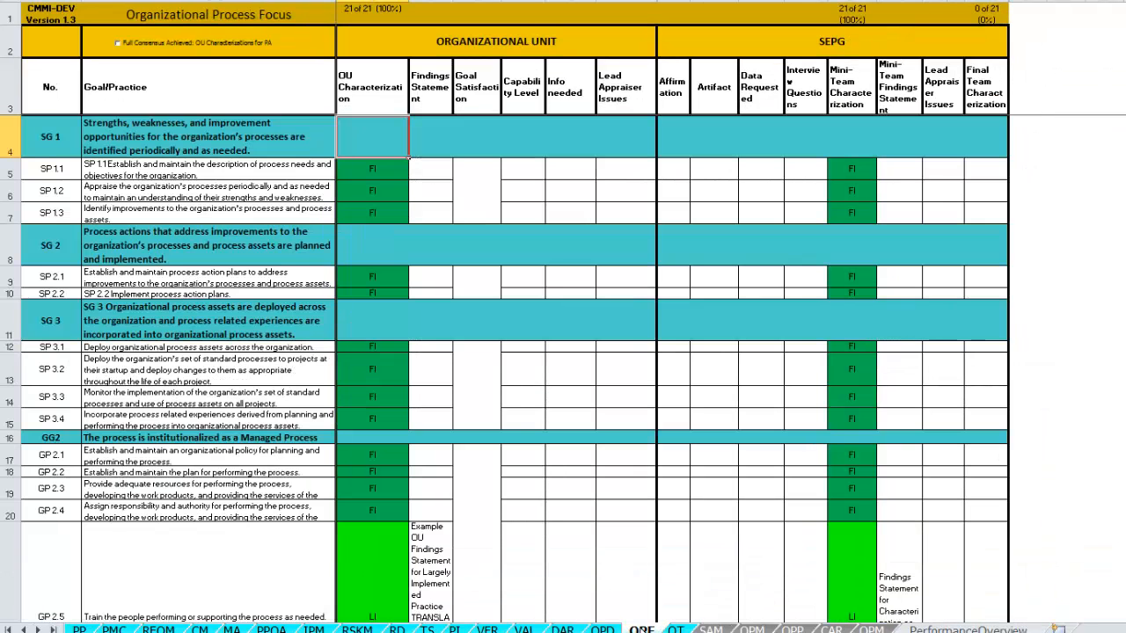
pyautogui.hotkey('ctrl', 'pagedown')
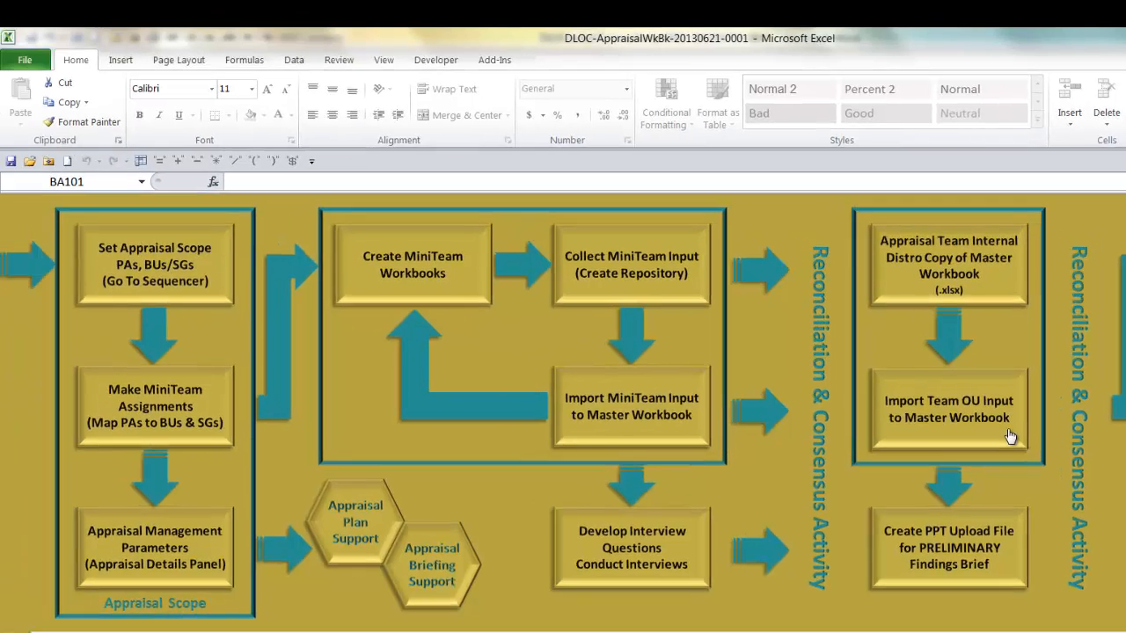
# Import the team OU input into the master workbook from the Response folder of AppDetails20130716T171518.
pyautogui.click(1009, 435)
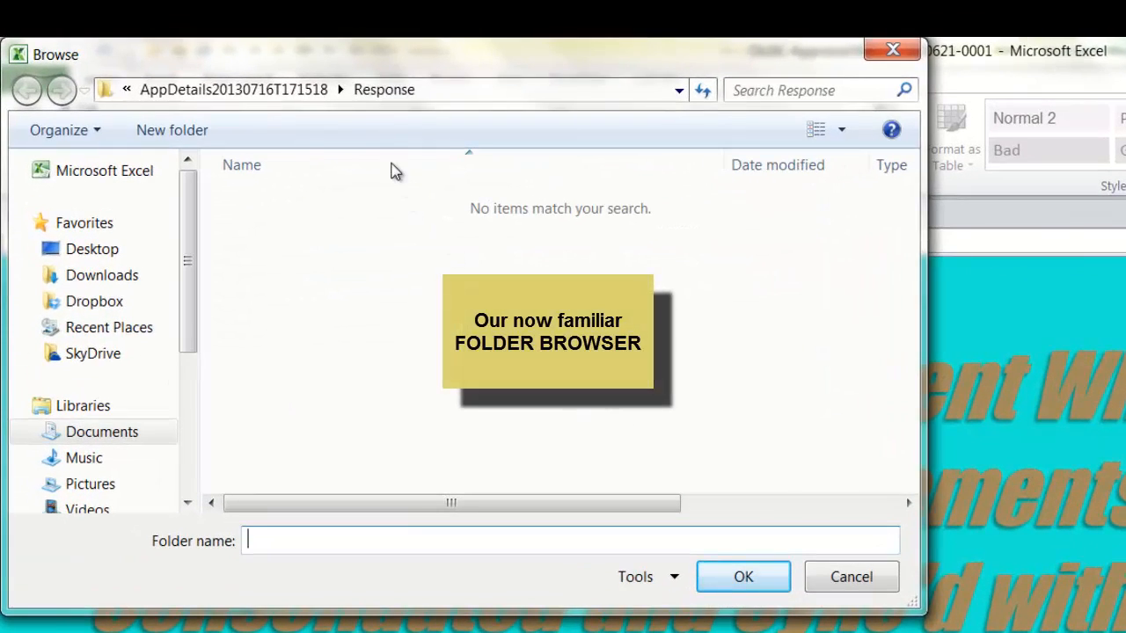
pyautogui.click(707, 586)
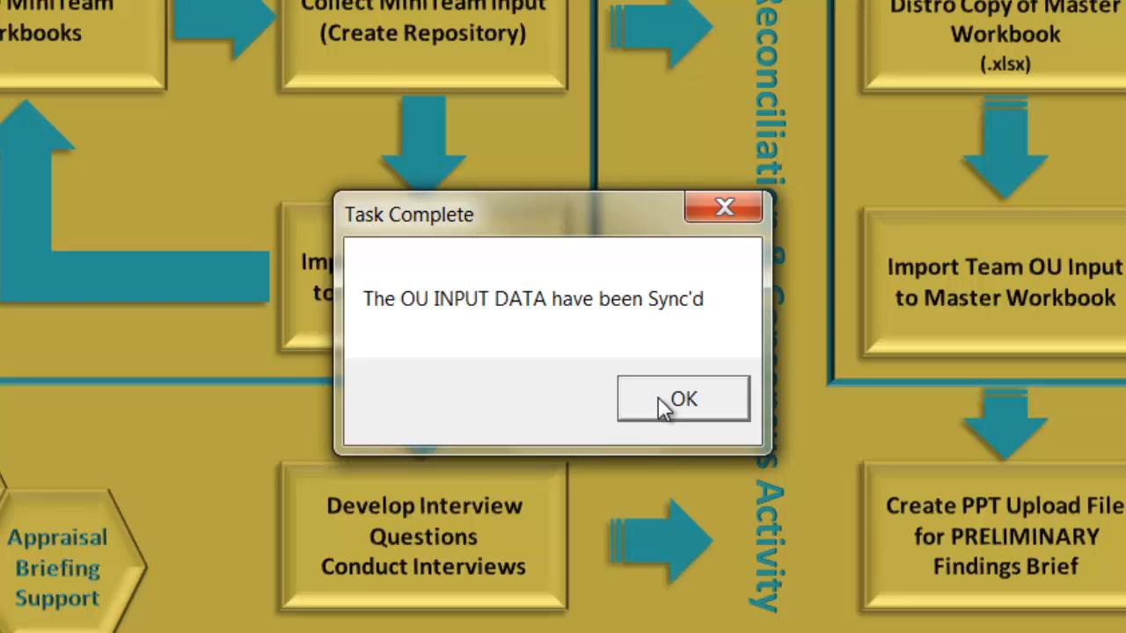
pyautogui.click(659, 400)
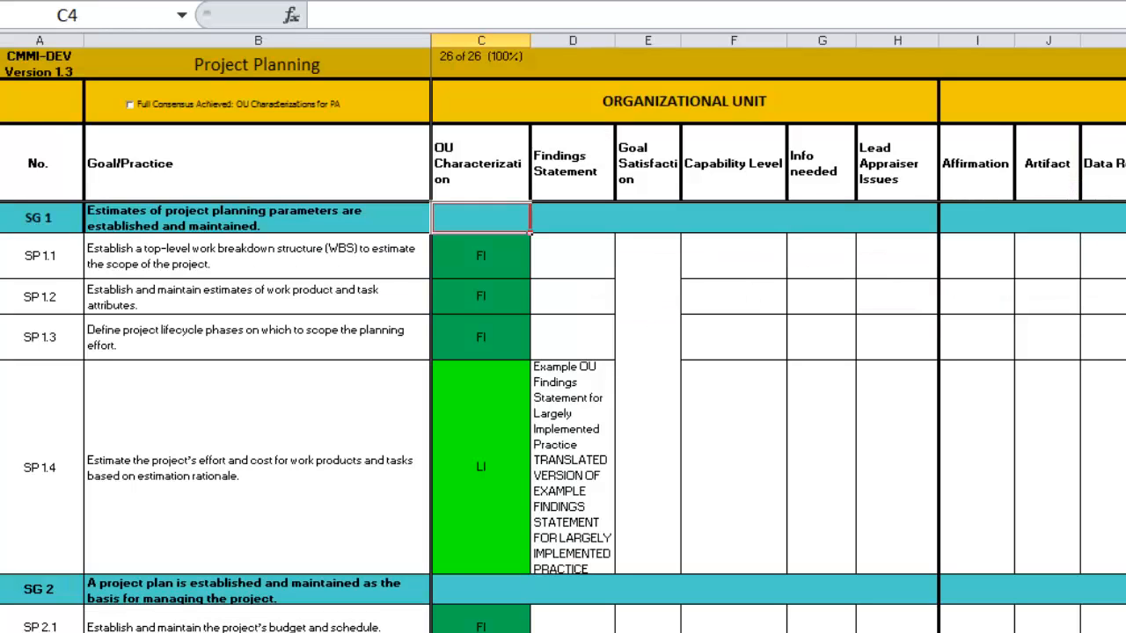
# Check the imported OU findings statements on the master workbook's process area sheets from PMC through RD.
pyautogui.hotkey('ctrl', 'pagedown')
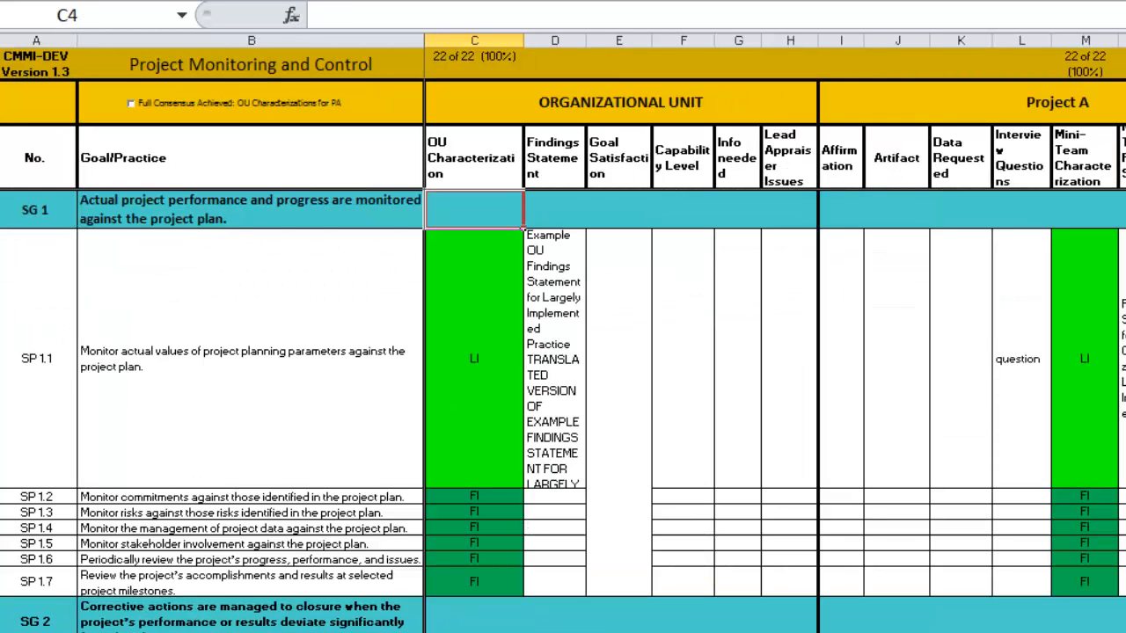
pyautogui.hotkey('ctrl', 'pagedown')
pyautogui.hotkey('ctrl', 'pagedown')
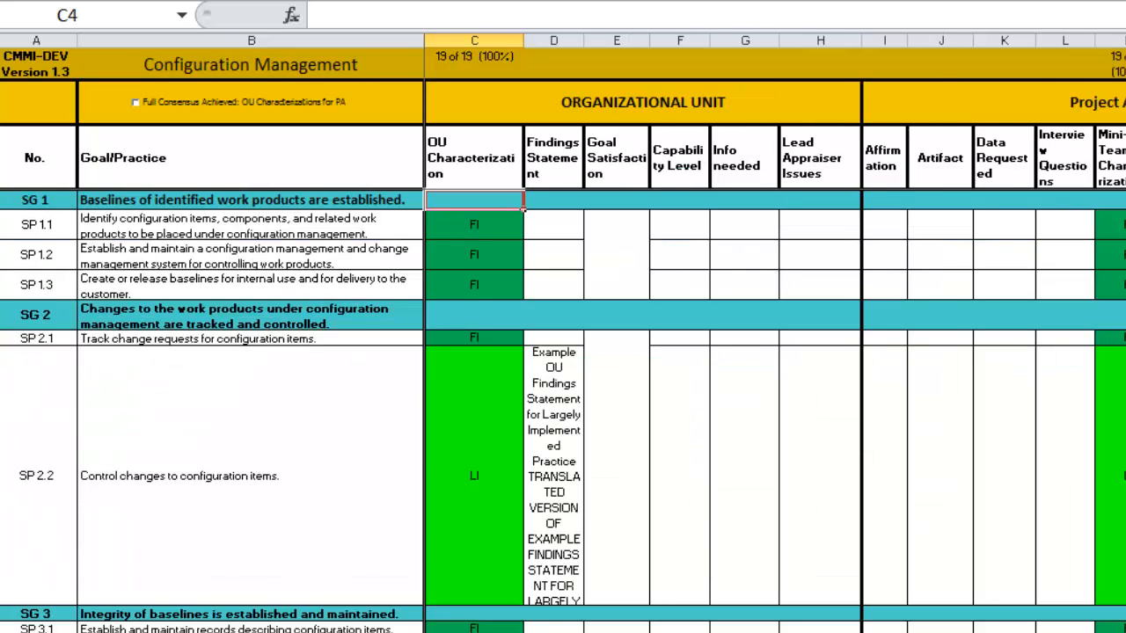
pyautogui.hotkey('ctrl', 'pagedown')
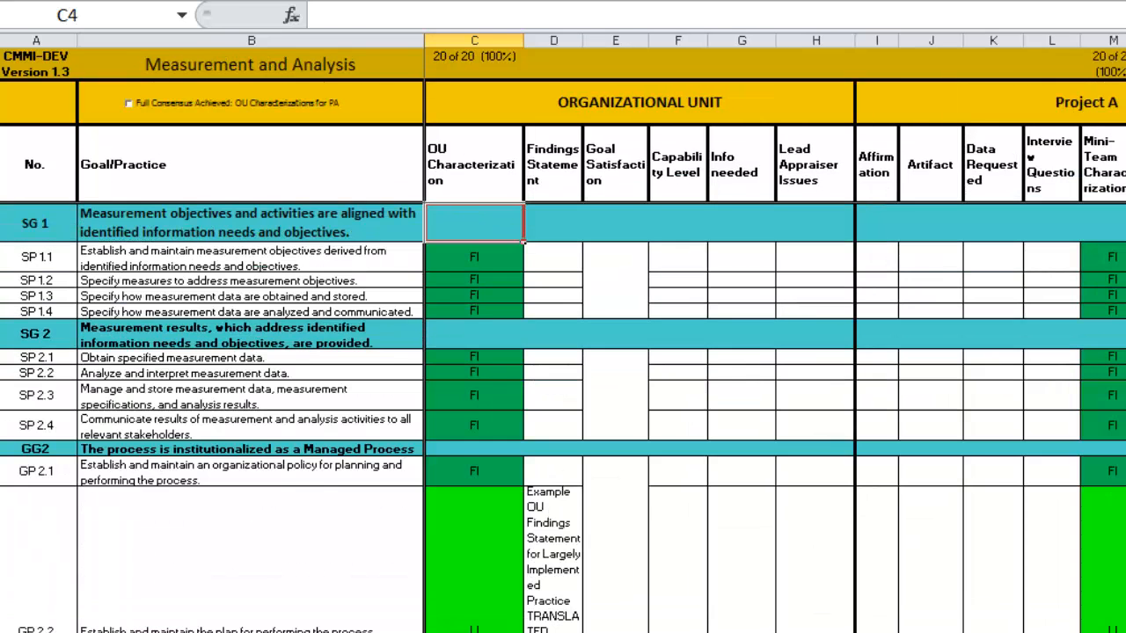
pyautogui.hotkey('ctrl', 'pagedown')
pyautogui.hotkey('ctrl', 'pagedown')
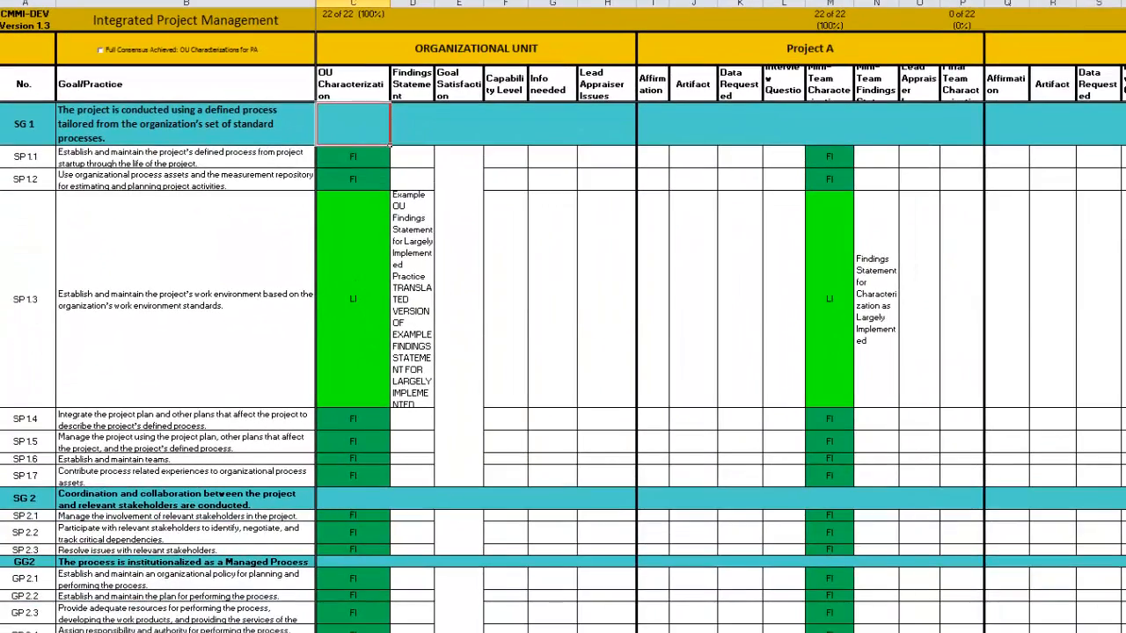
pyautogui.hotkey('ctrl', 'pagedown')
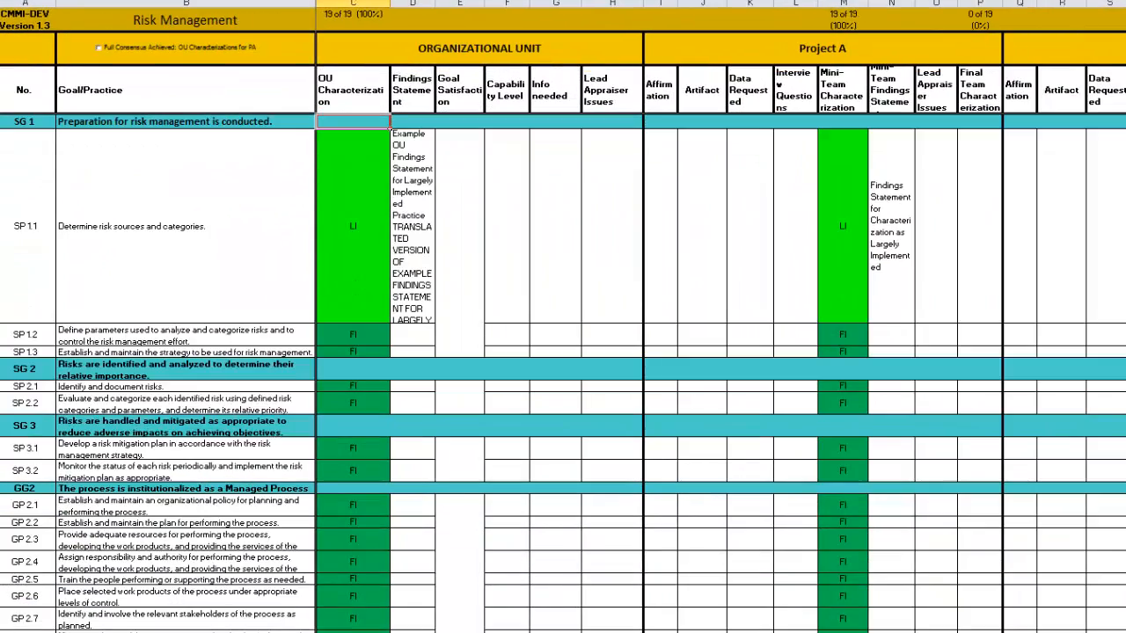
pyautogui.hotkey('ctrl', 'pagedown')
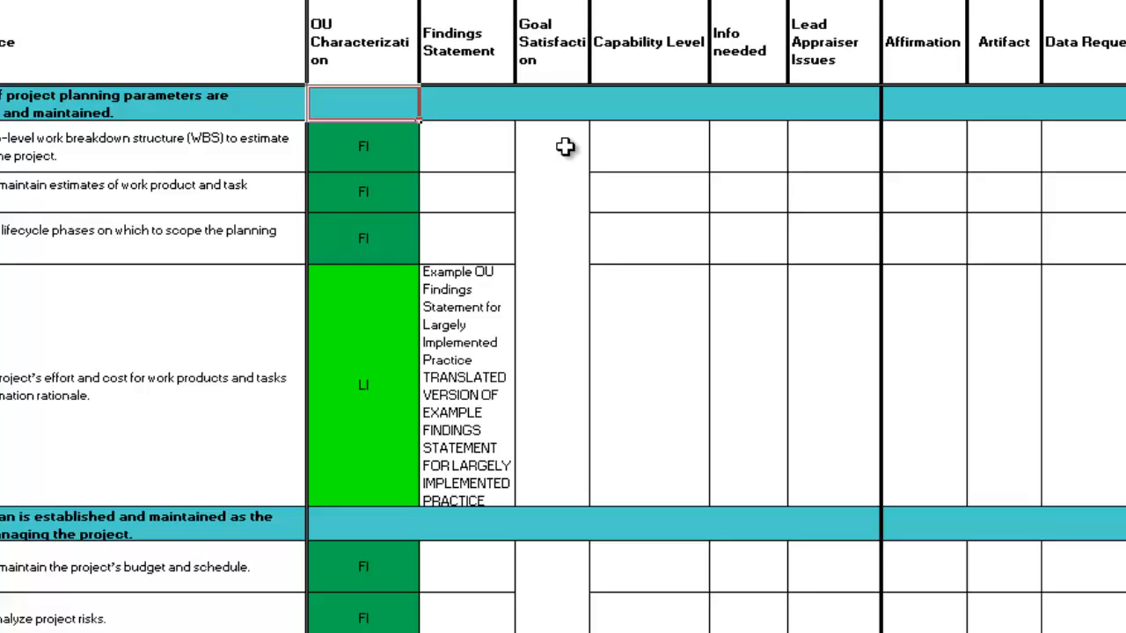
# Set the organizational unit's Goal Satisfaction to S for goals SG 1 and SG 2 of Project Planning.
pyautogui.click(492, 168)
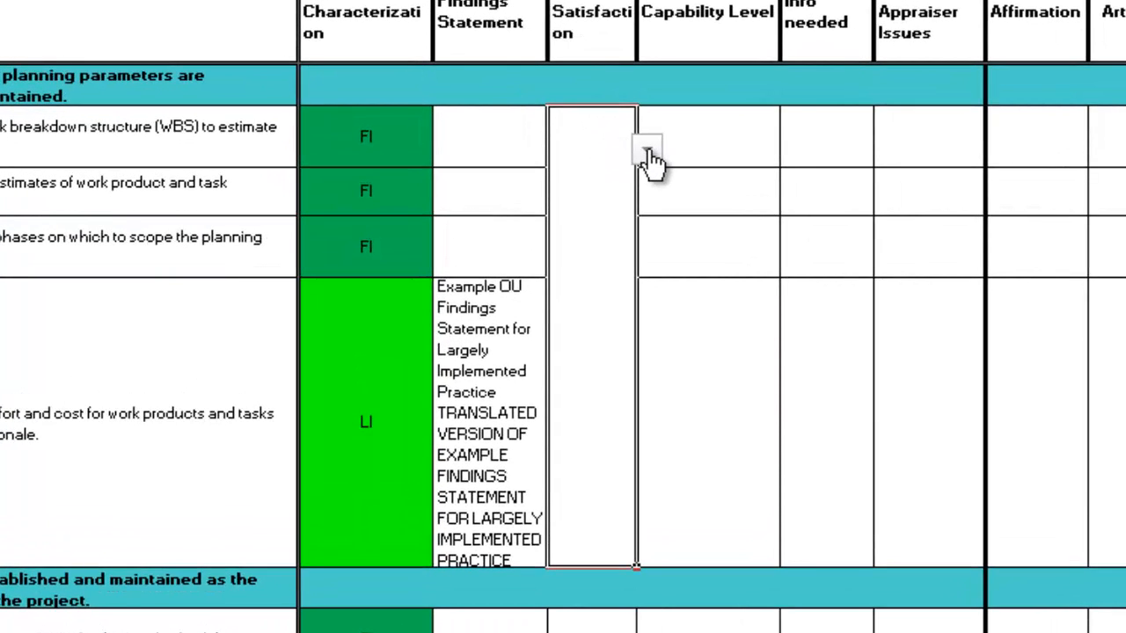
pyautogui.click(647, 151)
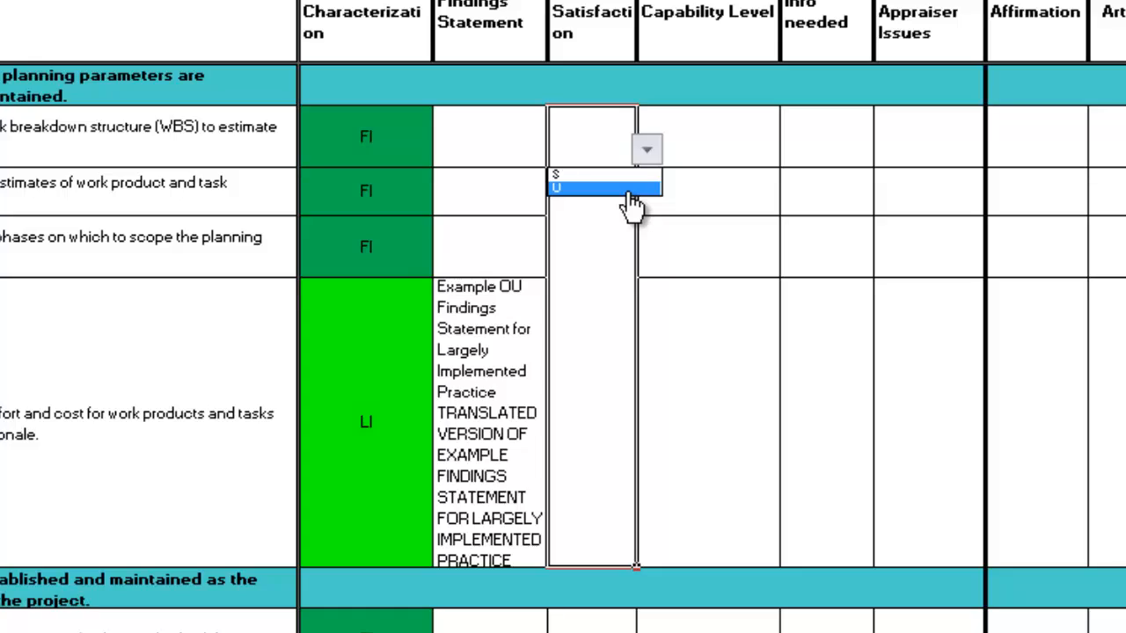
pyautogui.click(626, 175)
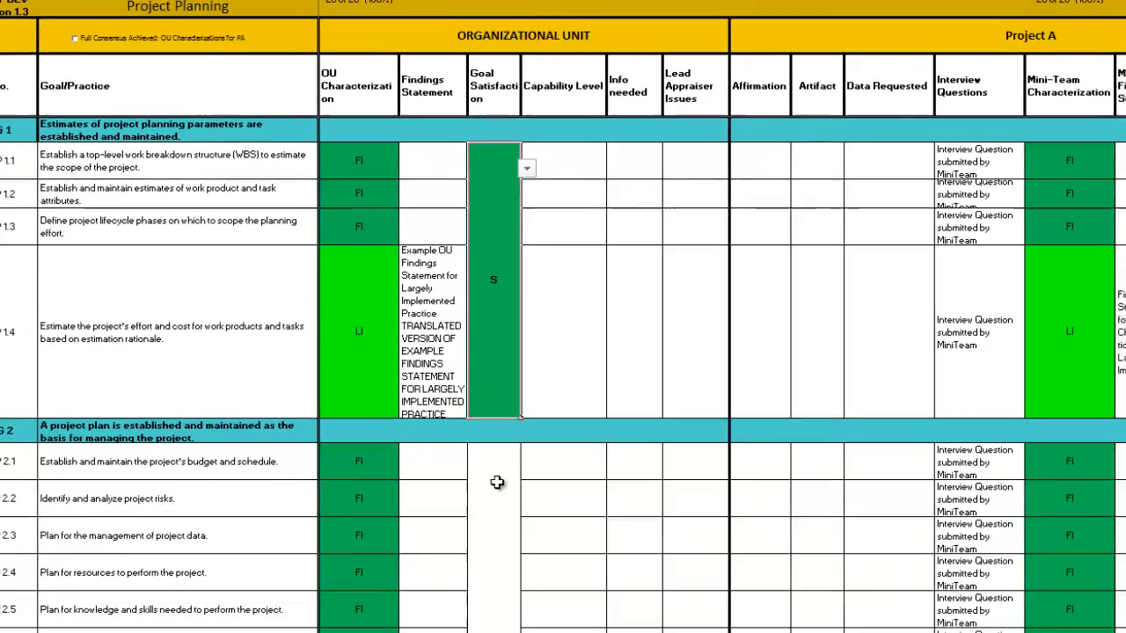
pyautogui.click(497, 482)
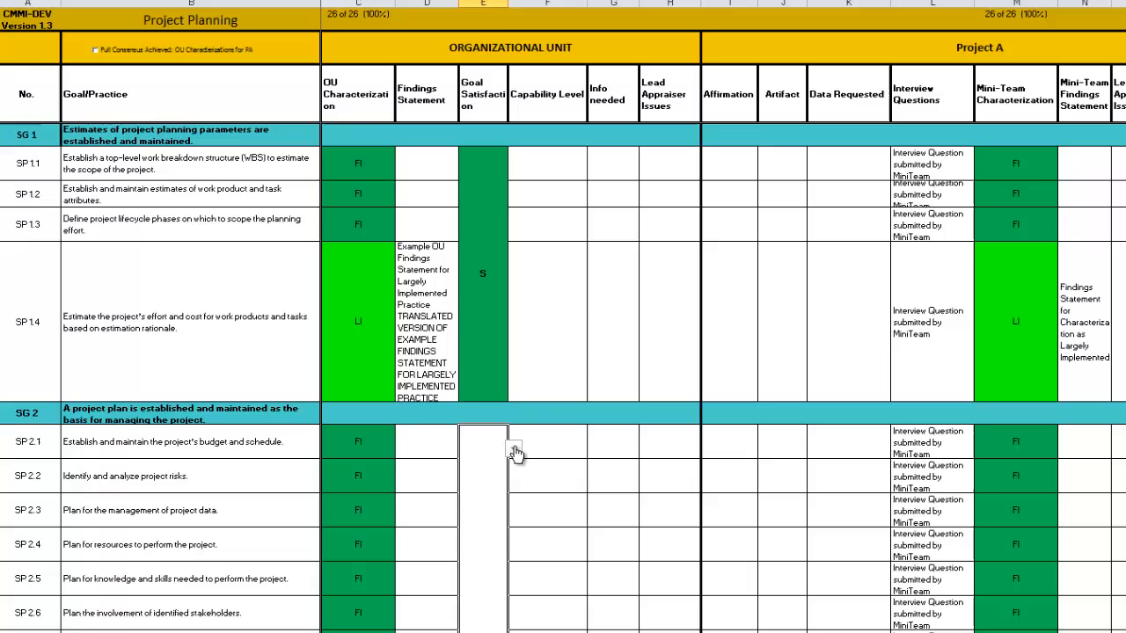
pyautogui.click(513, 449)
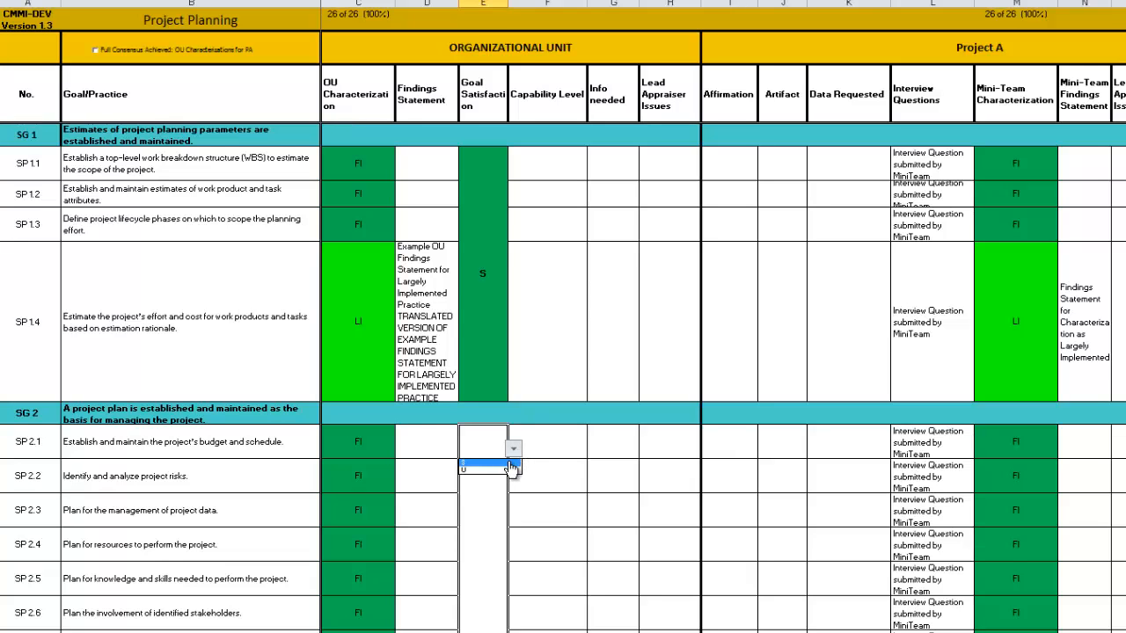
pyautogui.click(510, 466)
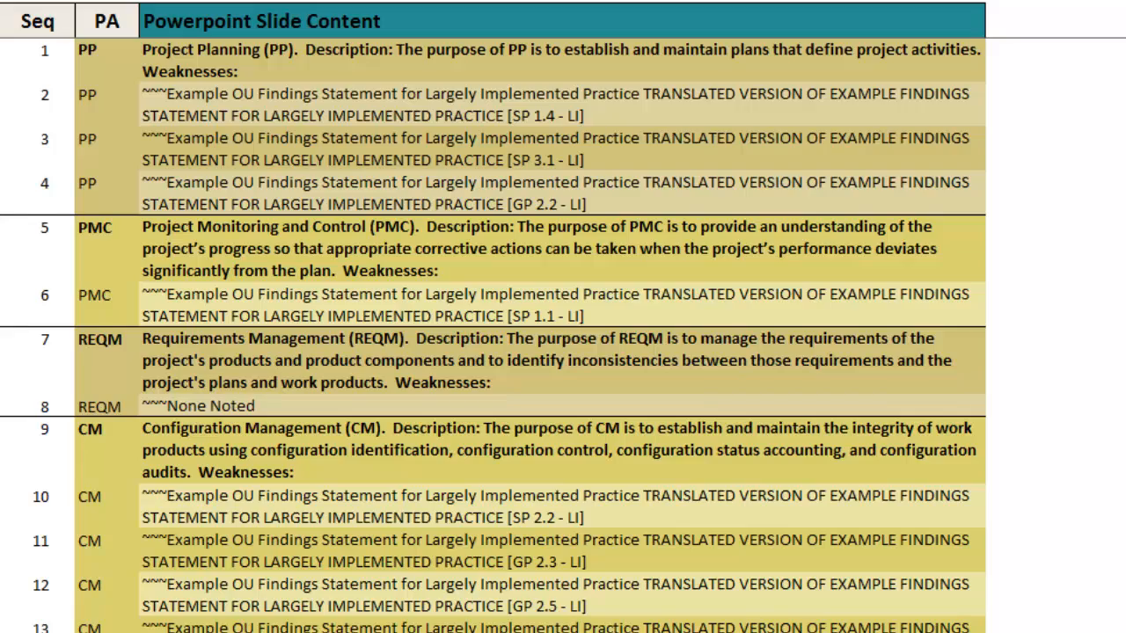
# Review the PowerPoint slide content listing process area descriptions and weaknesses from PP through OT.
pyautogui.scroll(-6, 492, 334)
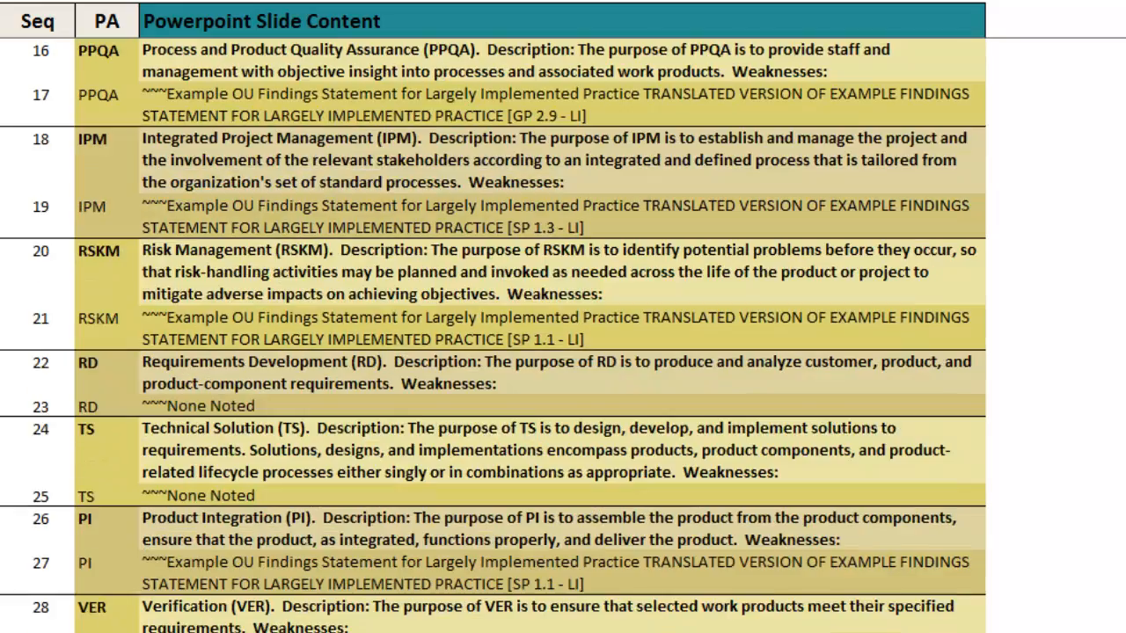
pyautogui.scroll(-4, 493, 334)
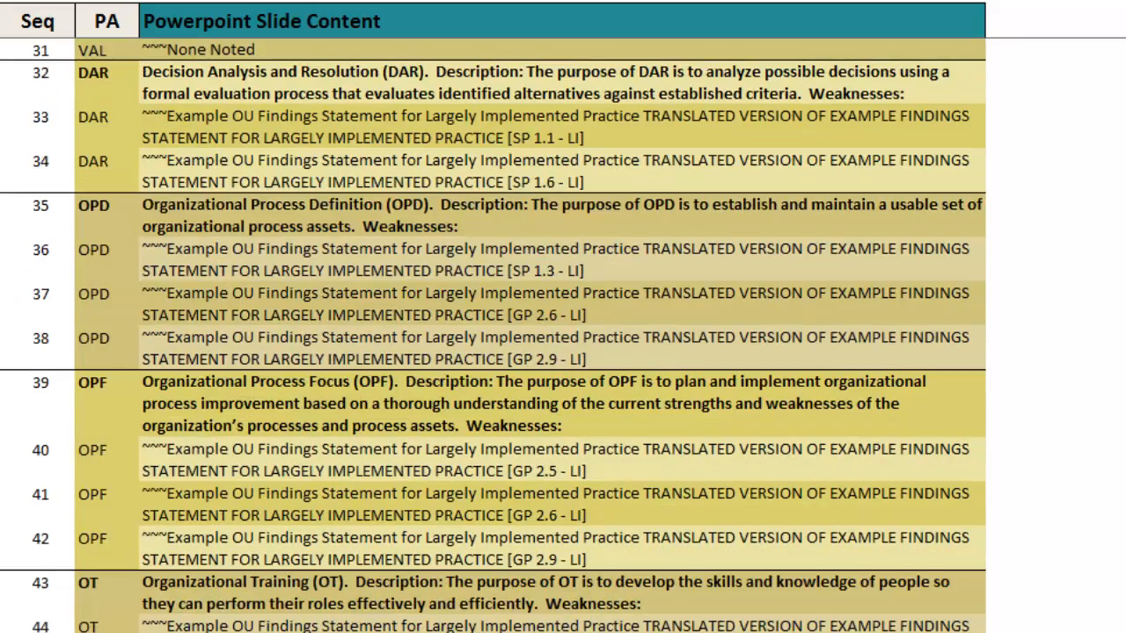
pyautogui.scroll(4, 492, 334)
pyautogui.scroll(5, 492, 335)
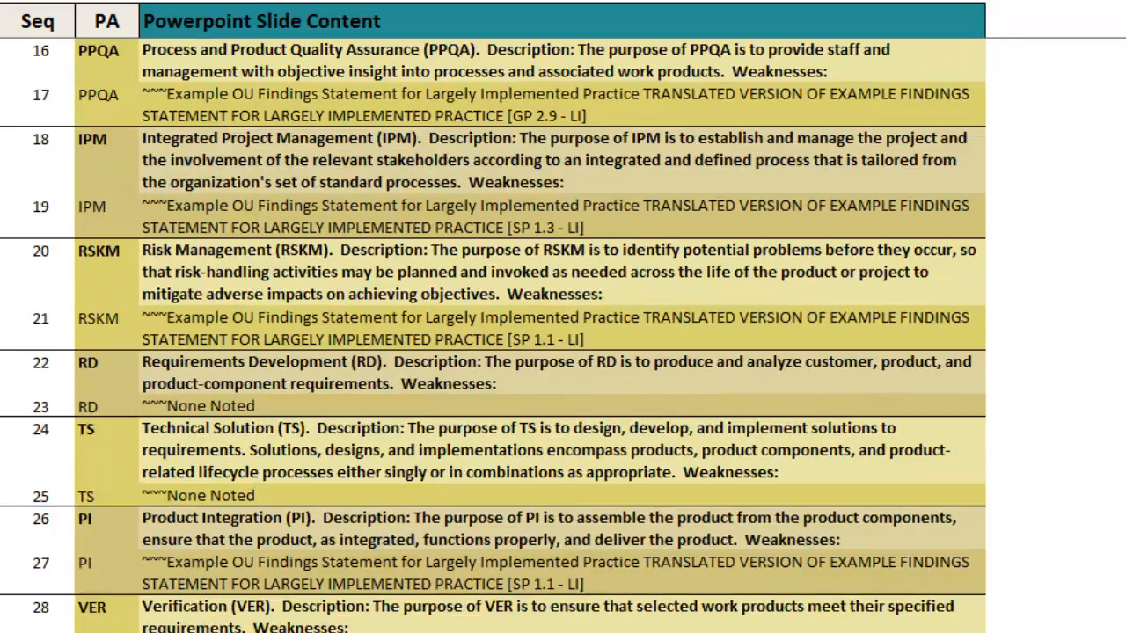
pyautogui.scroll(1, 492, 334)
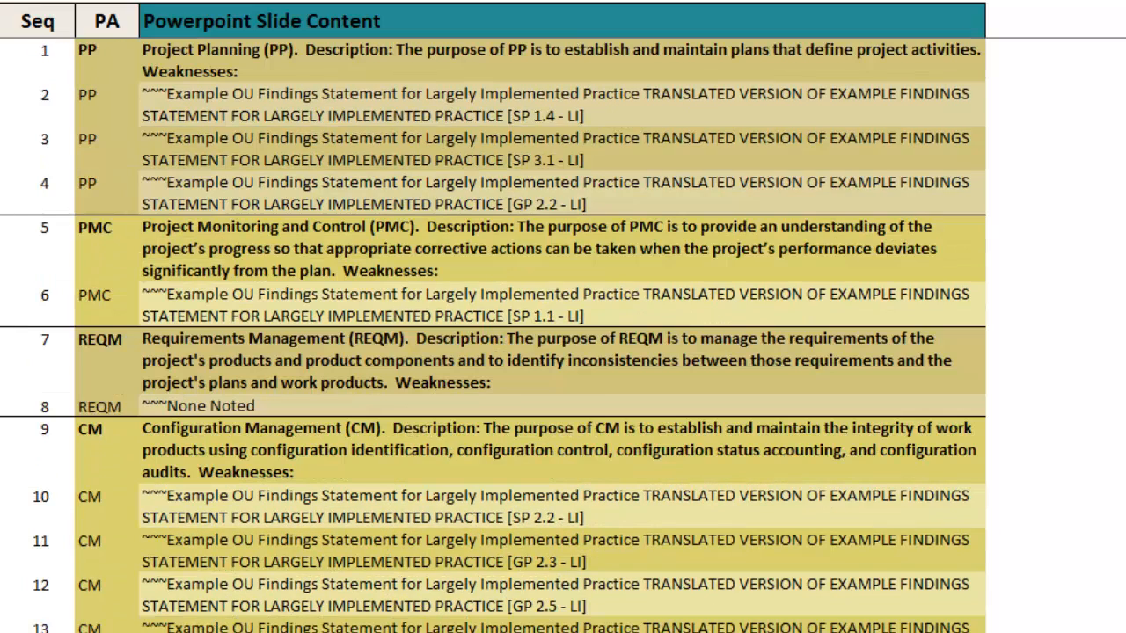